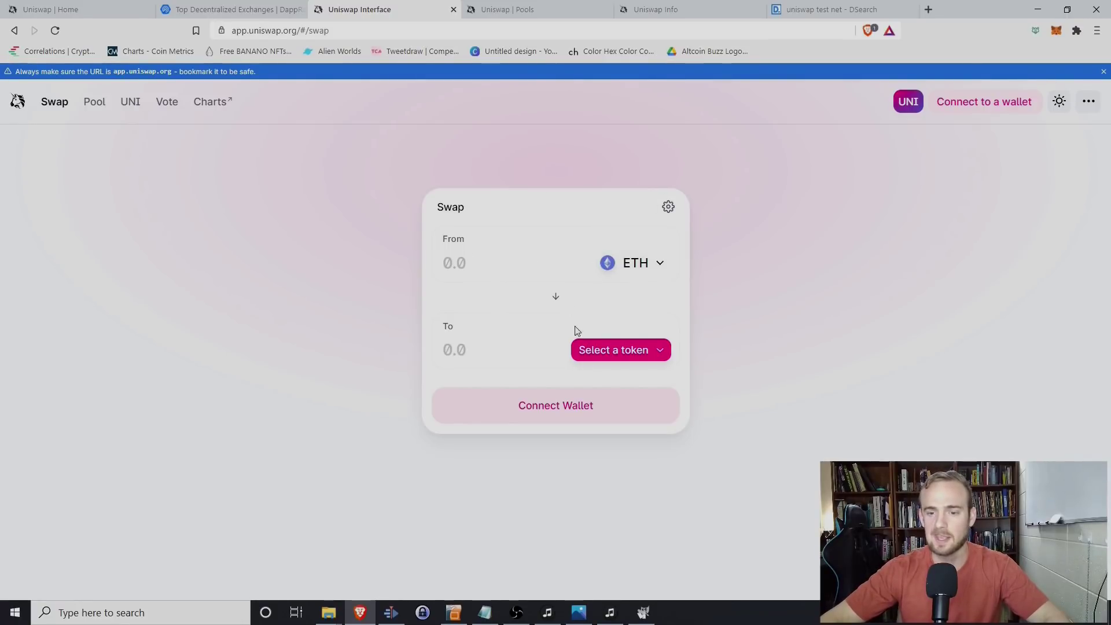
# Step: Connect the MetaMask wallet to the swap page after a glance at the source token list
pyautogui.click(661, 271)
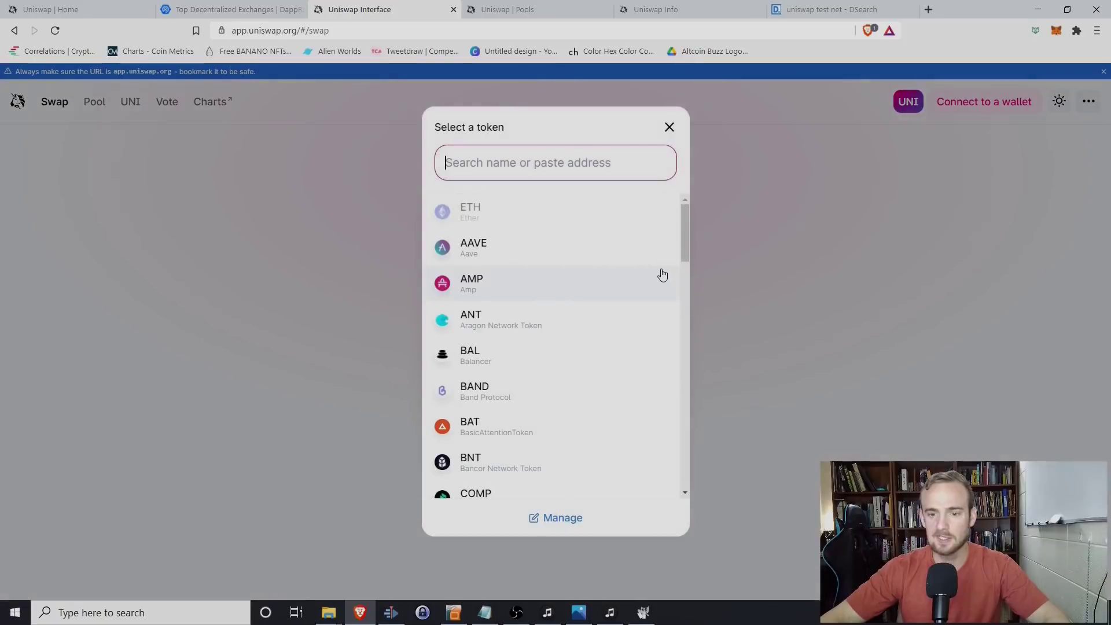
pyautogui.click(669, 129)
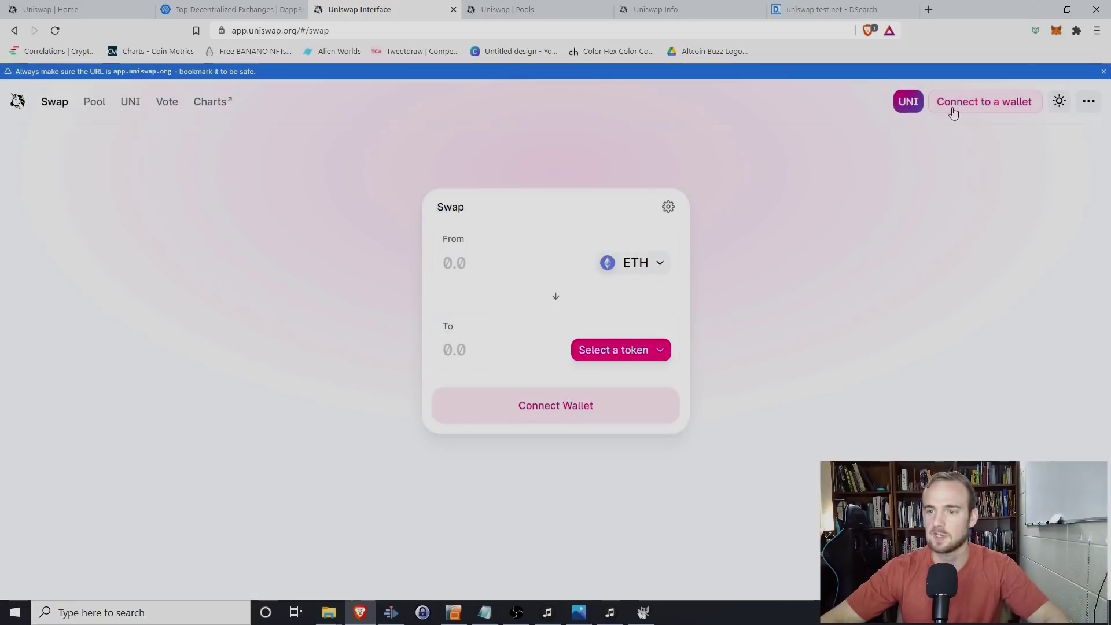
pyautogui.click(957, 112)
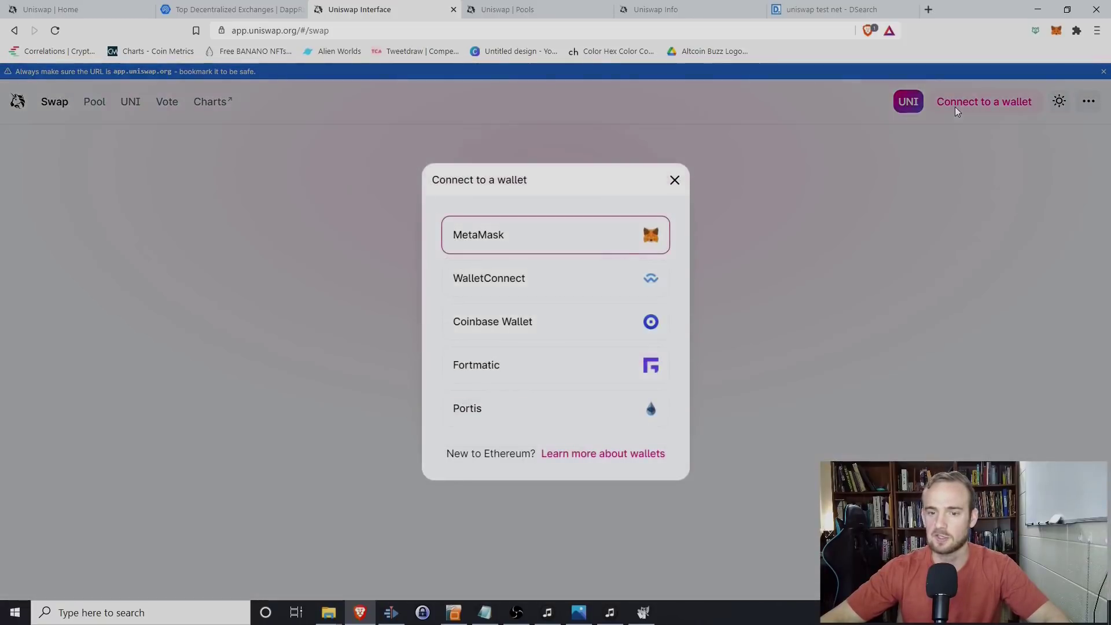
pyautogui.click(571, 253)
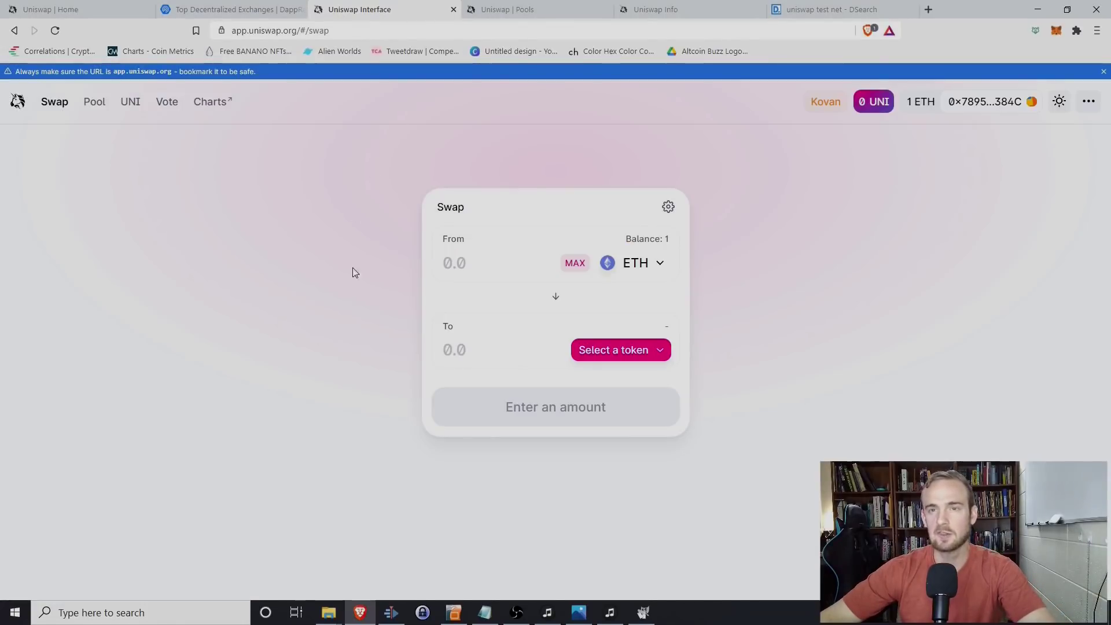
# Step: Set up a swap of .2 ETH for UNI and review the tokens offered on the Kovan network
pyautogui.click(662, 265)
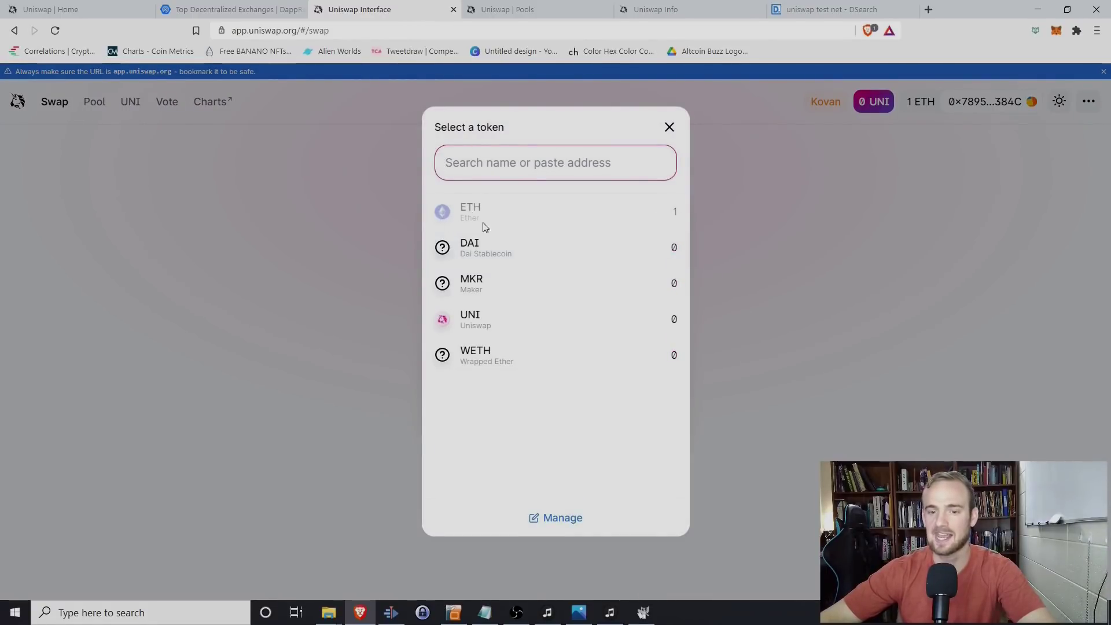
pyautogui.click(669, 127)
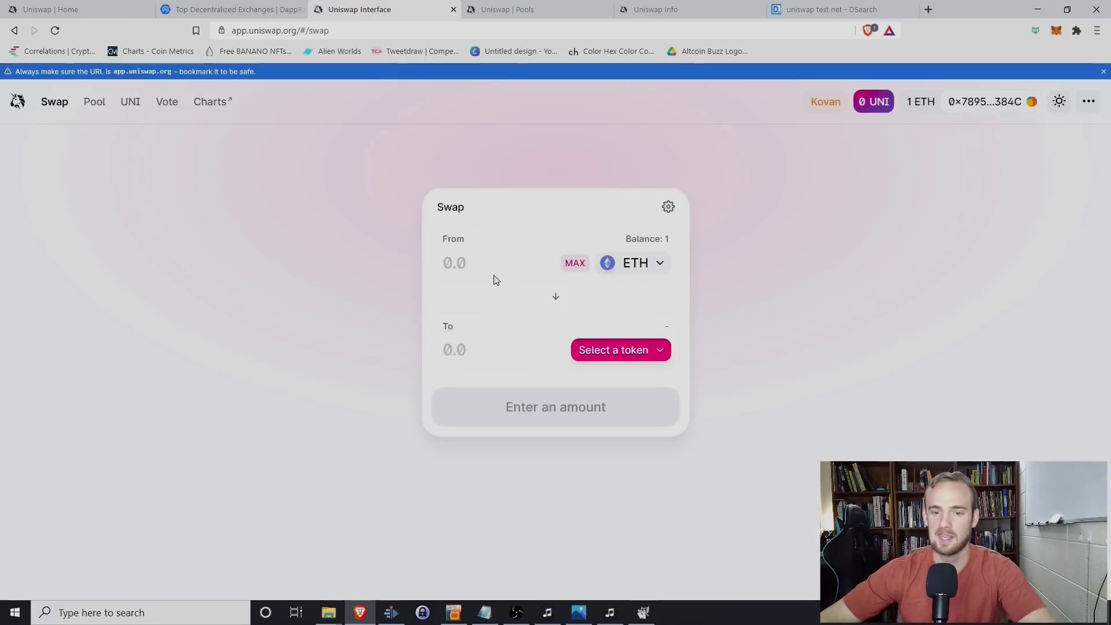
pyautogui.click(464, 263)
pyautogui.write('.2')
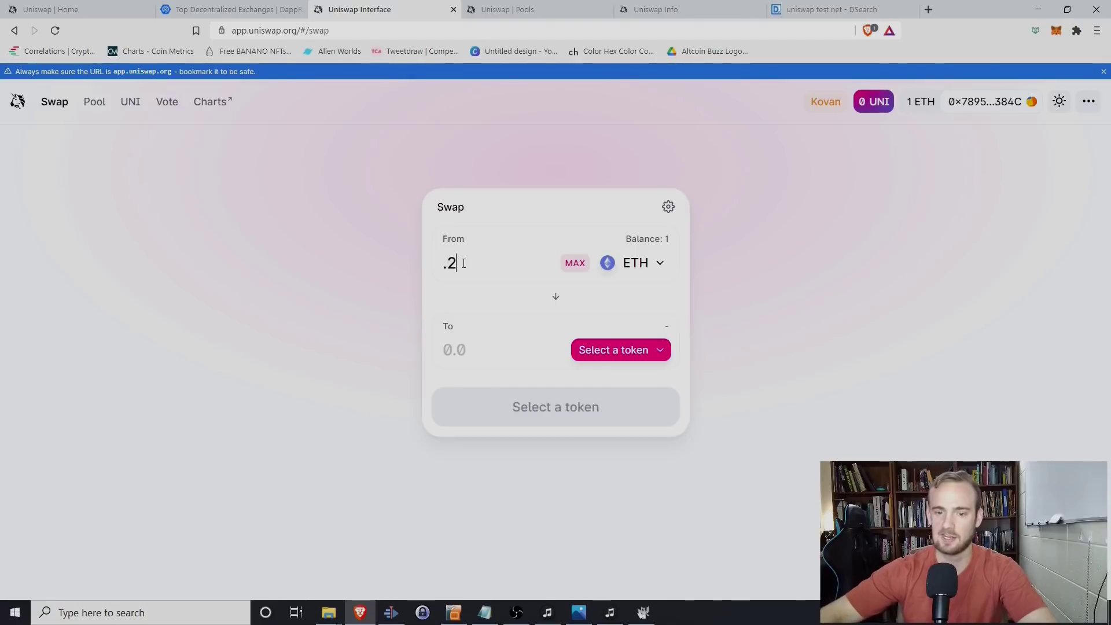
pyautogui.click(657, 356)
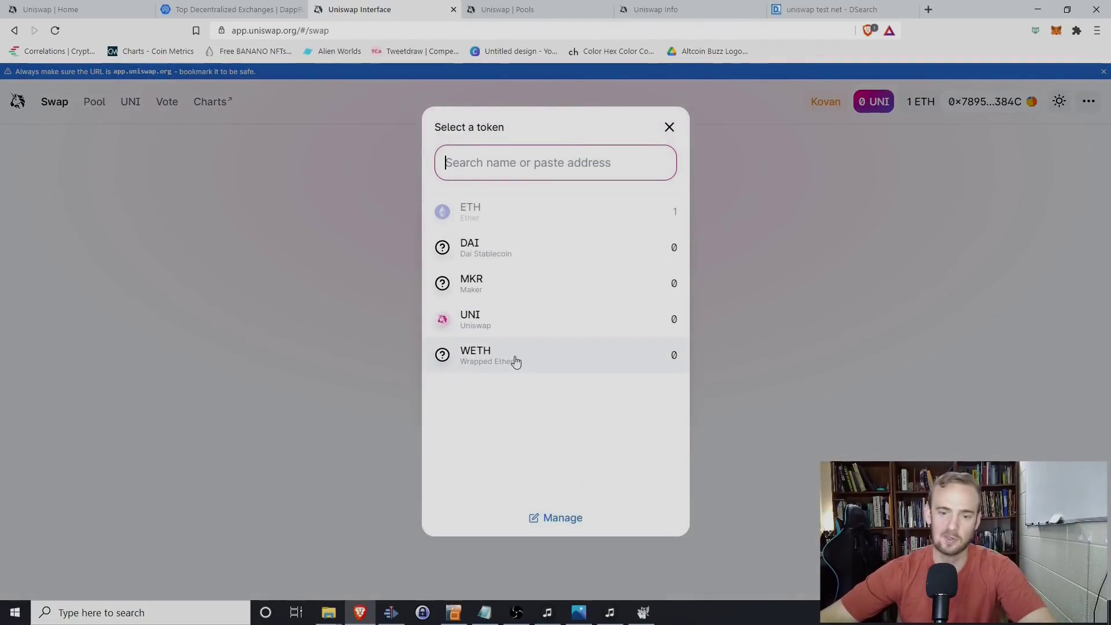
pyautogui.click(478, 319)
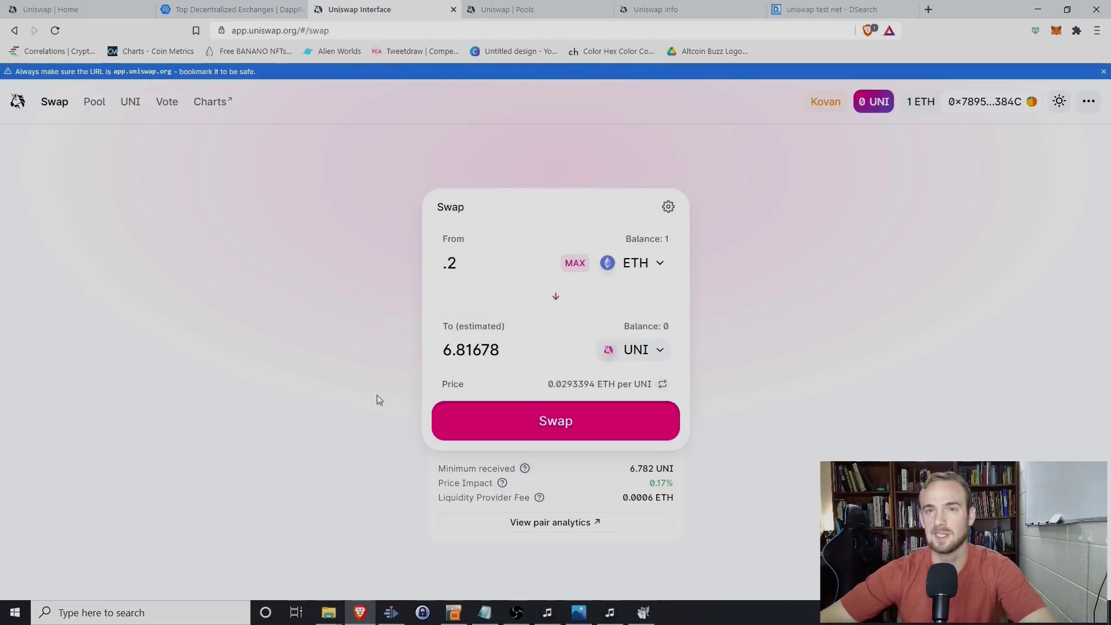
pyautogui.click(638, 350)
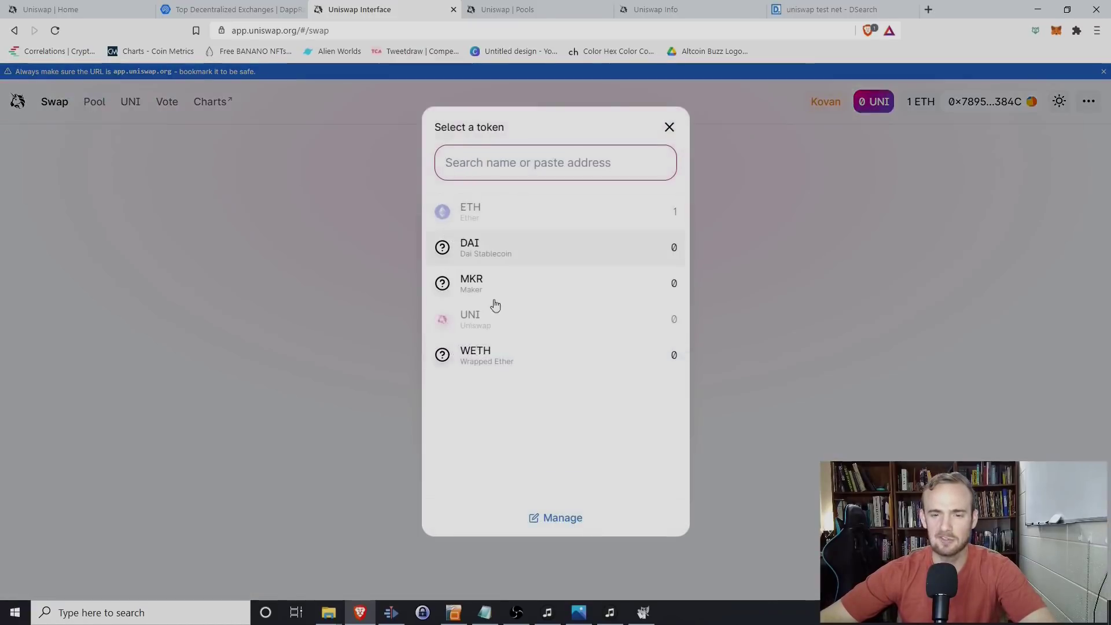
pyautogui.click(669, 127)
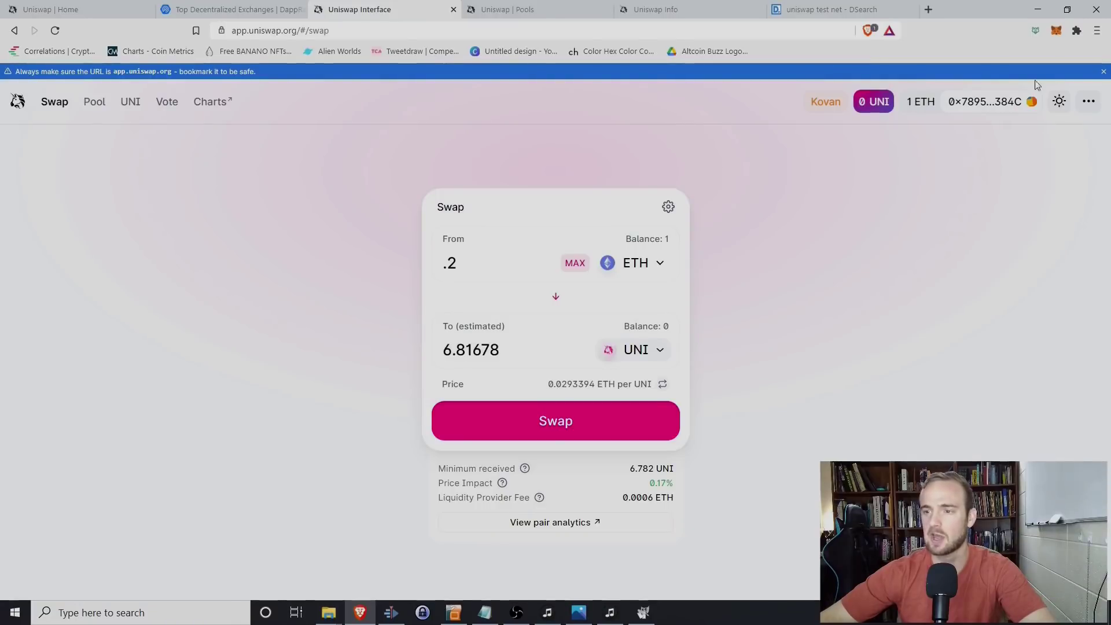
# Step: Switch the MetaMask network to Ethereum Mainnet and choose BAT as the token to swap from
pyautogui.click(1057, 31)
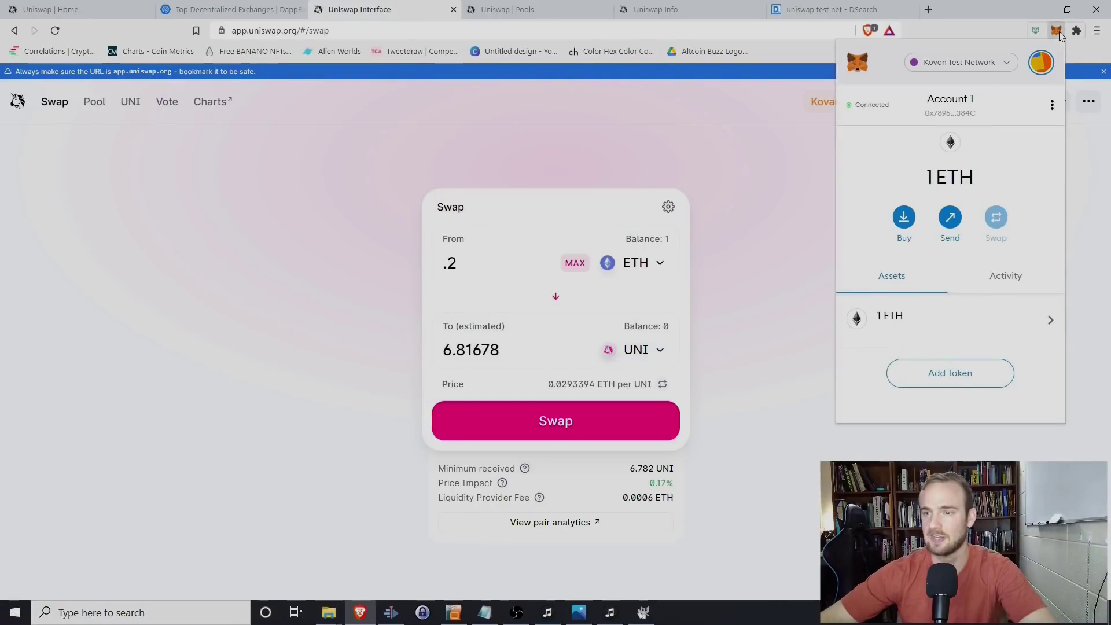
pyautogui.click(995, 66)
pyautogui.click(945, 154)
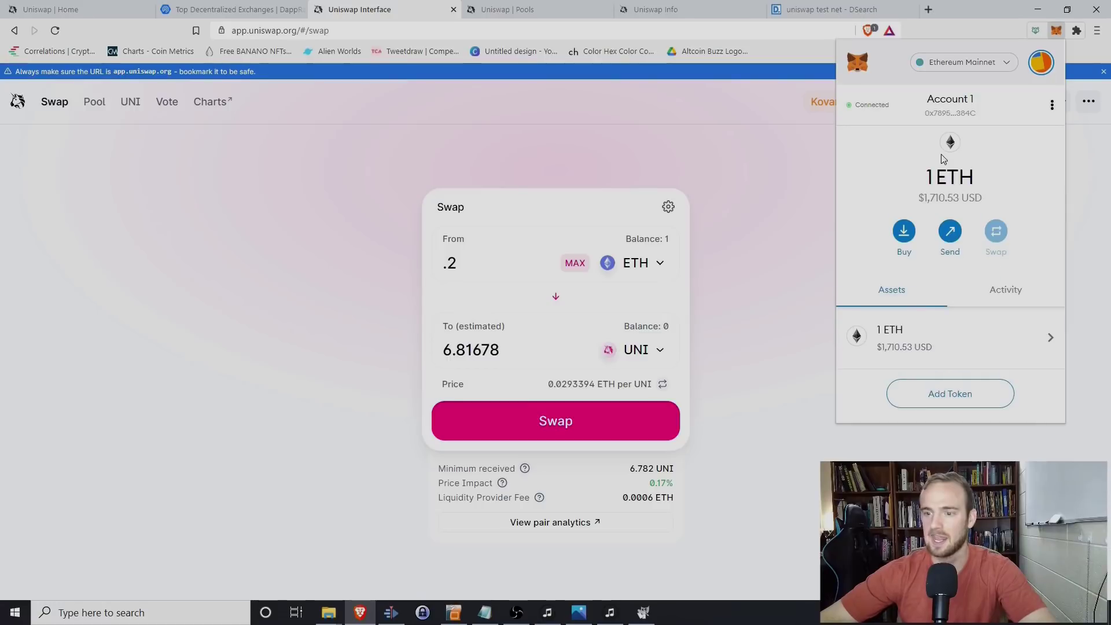
pyautogui.click(662, 266)
pyautogui.click(661, 266)
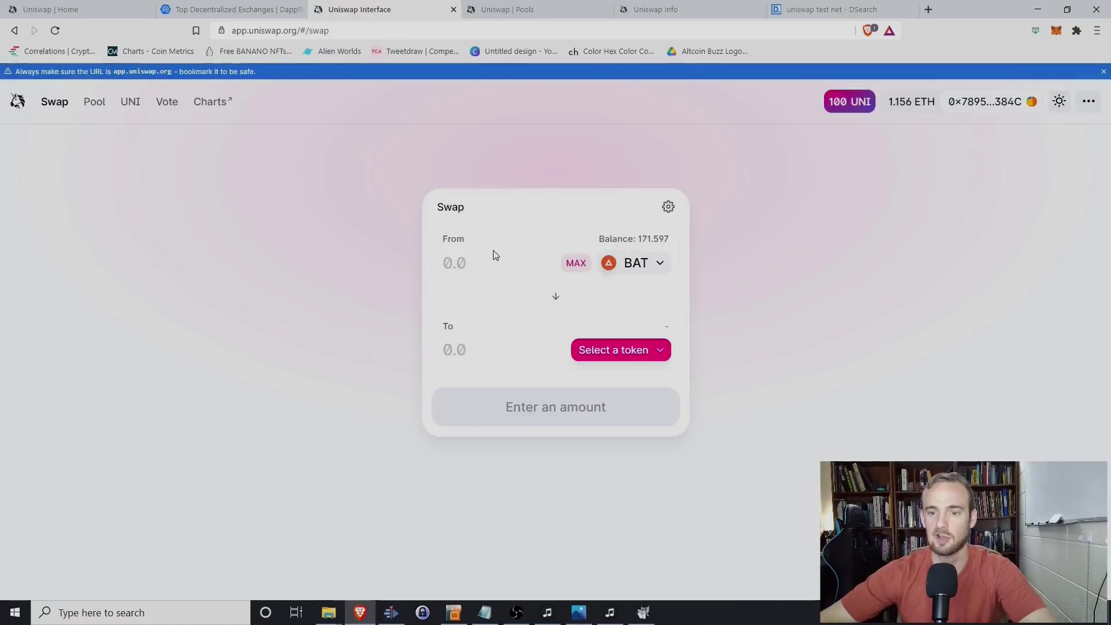
# Step: Browse the tokens available to swap into on Mainnet, including their wallet balances, without choosing one
pyautogui.click(498, 256)
pyautogui.click(614, 350)
pyautogui.scroll(-3, 572, 317)
pyautogui.scroll(3, 572, 318)
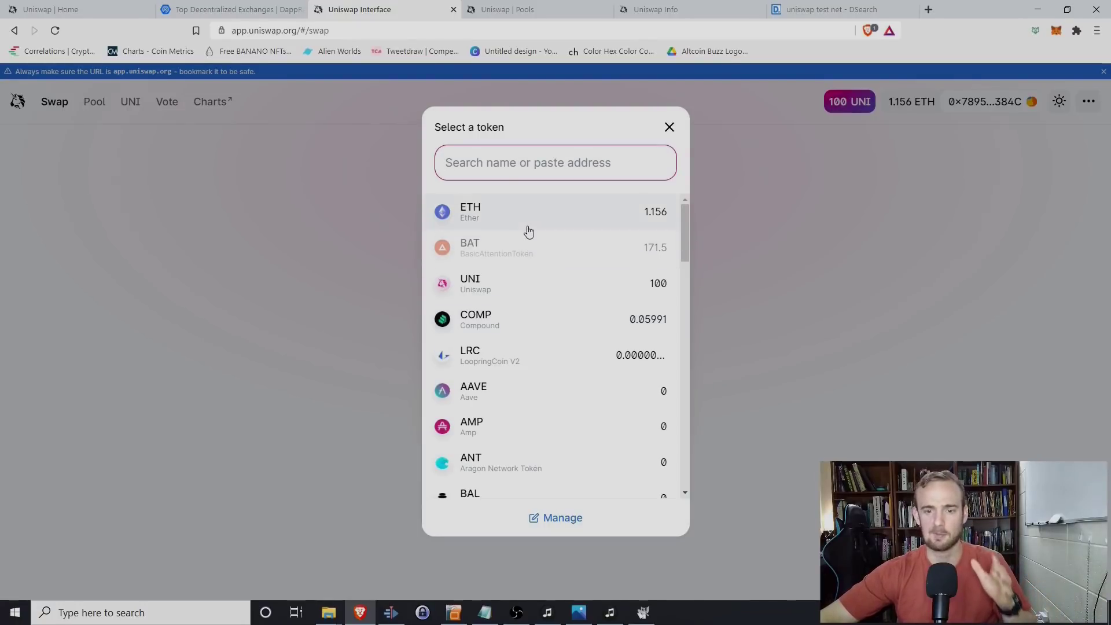
pyautogui.scroll(-2, 538, 329)
pyautogui.scroll(-5, 539, 330)
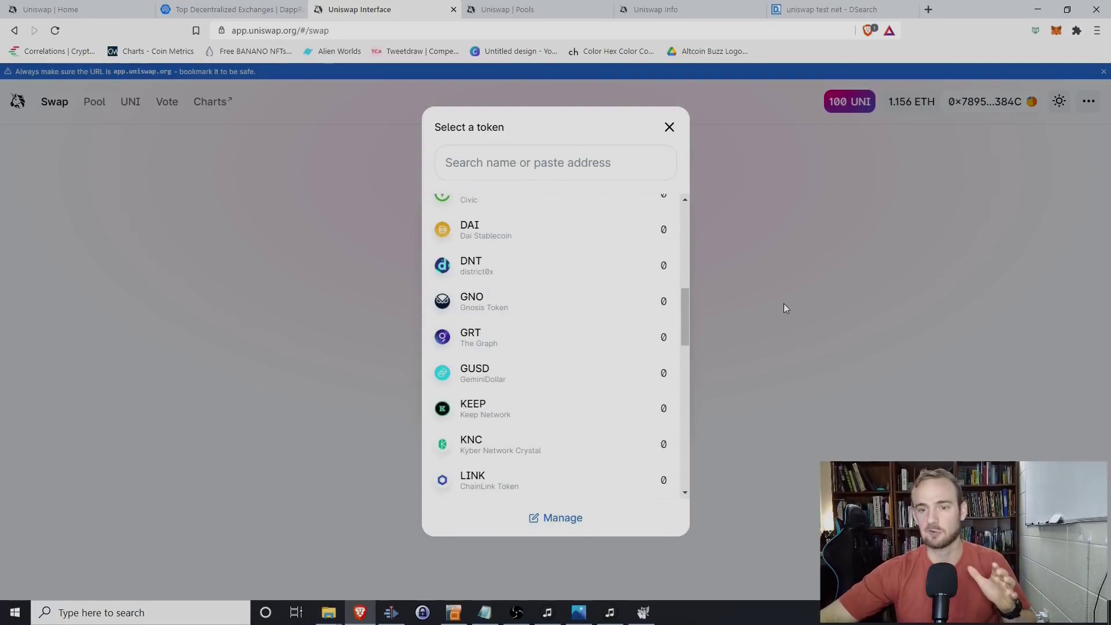
pyautogui.click(670, 129)
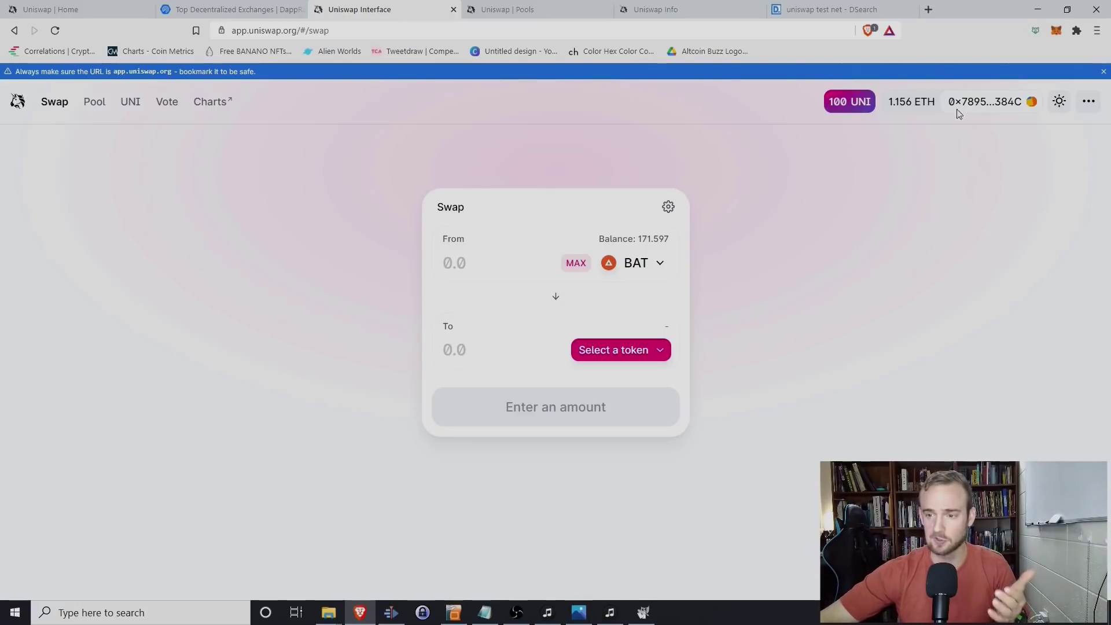
# Step: Check the connected account's details and switch the MetaMask network to Kovan Test Network
pyautogui.click(984, 102)
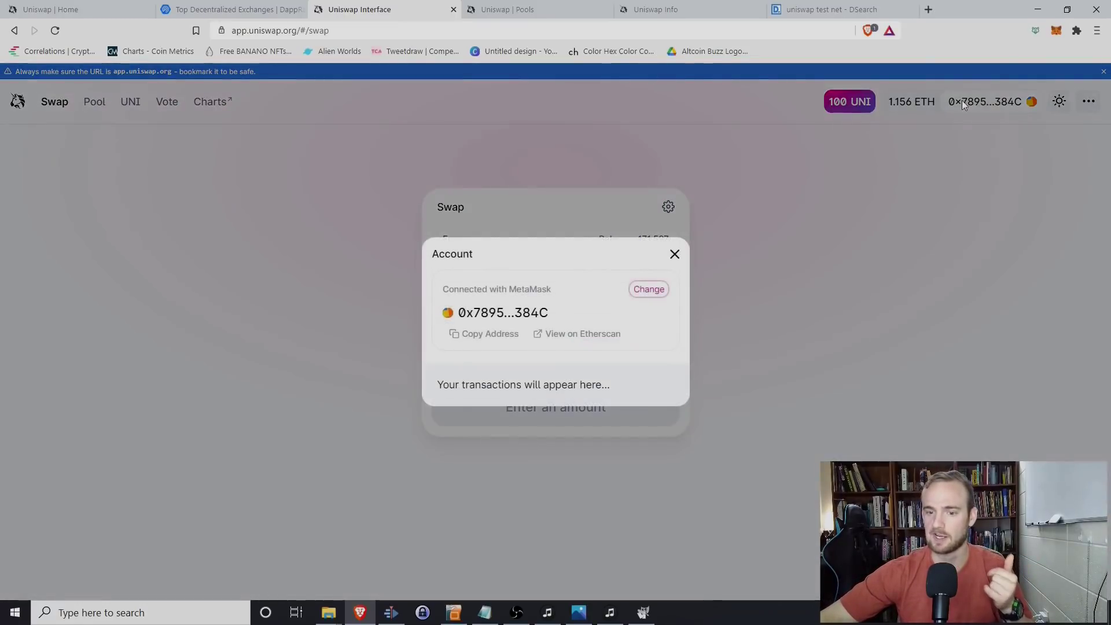
pyautogui.click(674, 255)
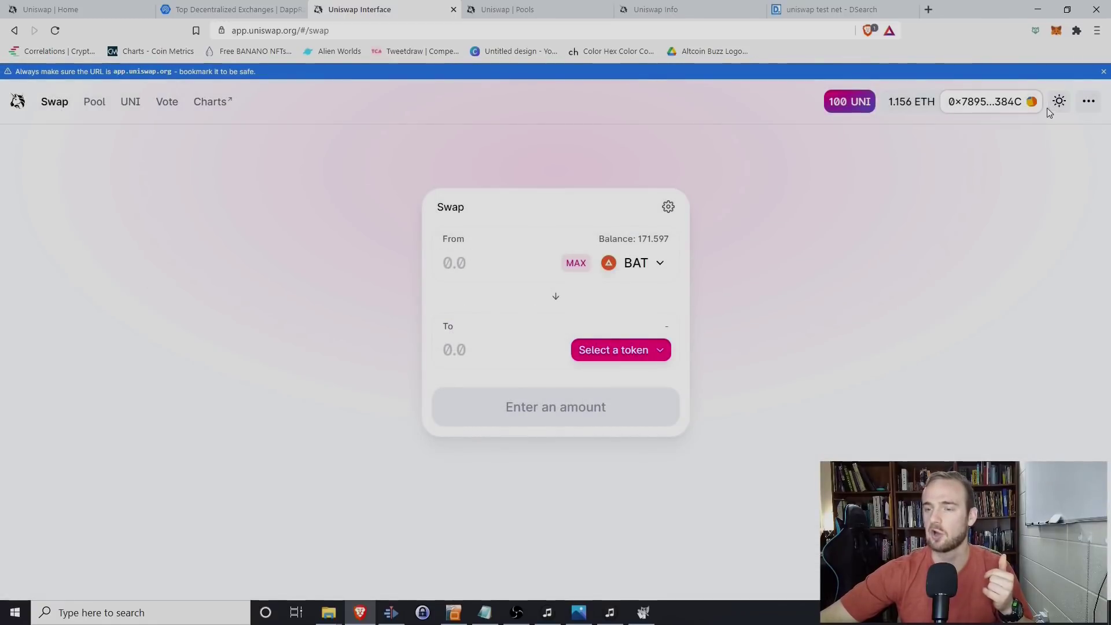
pyautogui.click(1054, 32)
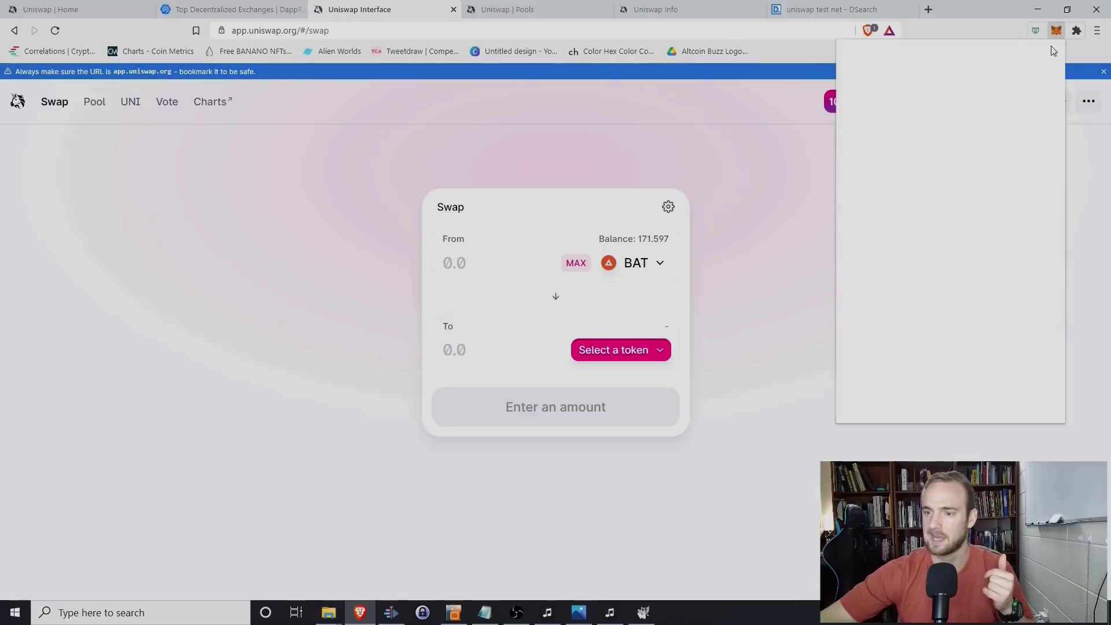
pyautogui.click(1002, 68)
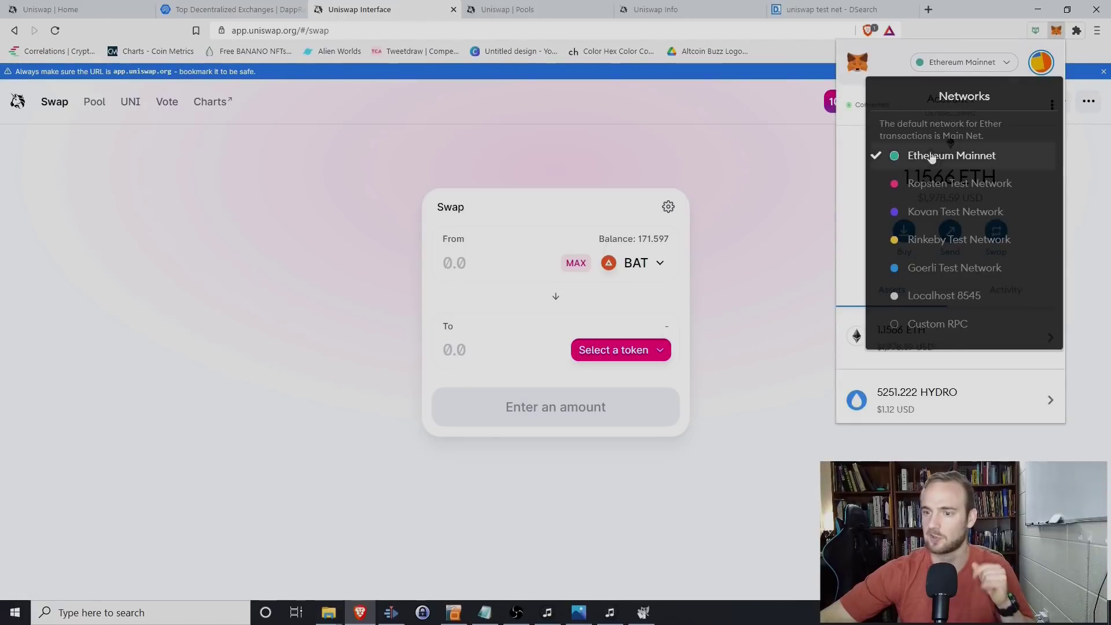
pyautogui.click(920, 211)
pyautogui.click(770, 260)
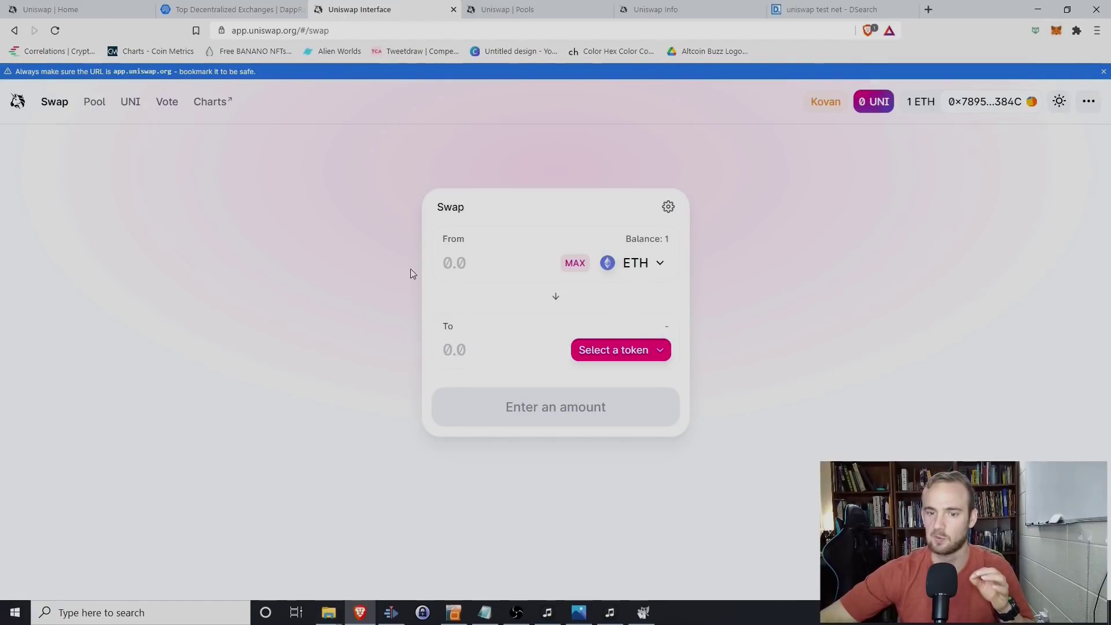
# Step: Enter a swap of .1 ETH for UNI, check its fee details and submit it for wallet confirmation
pyautogui.click(514, 273)
pyautogui.write('.1')
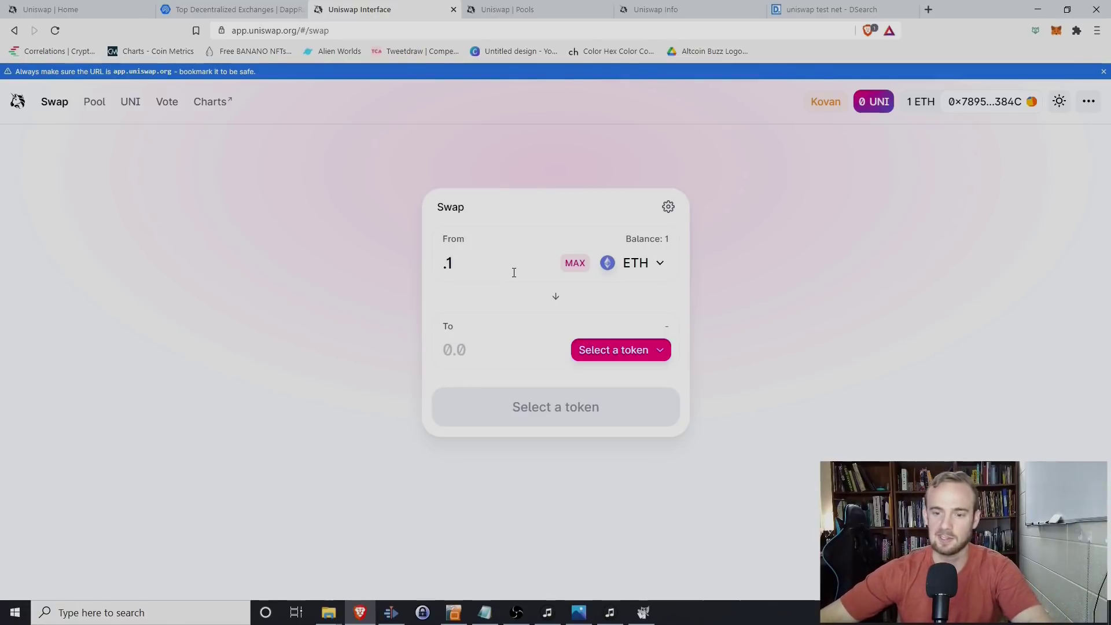
pyautogui.click(602, 359)
pyautogui.click(482, 319)
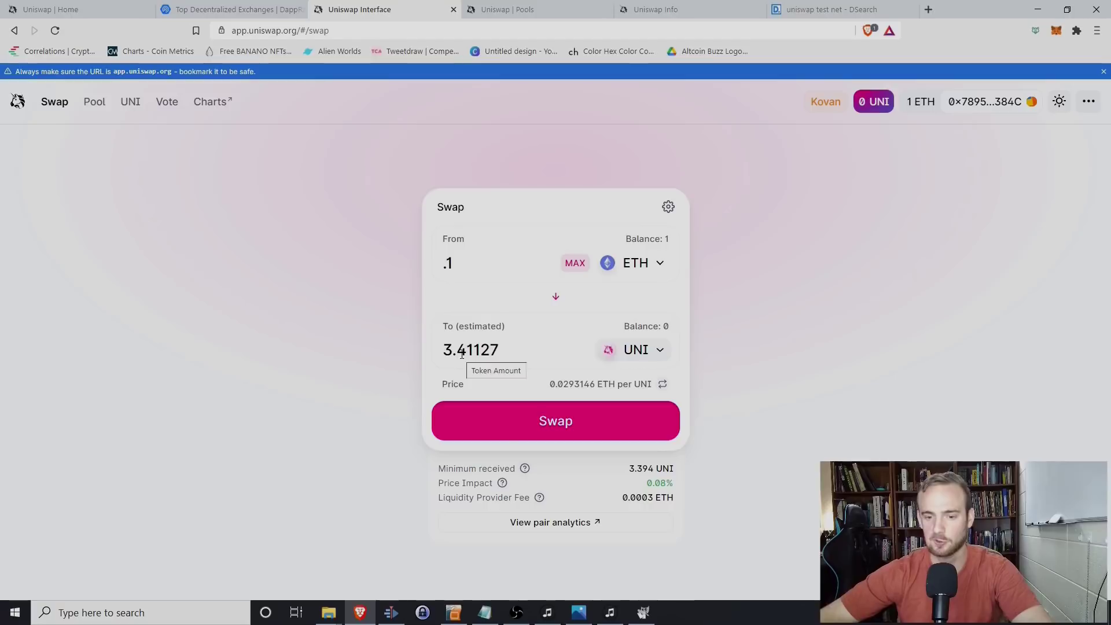
pyautogui.moveTo(527, 472)
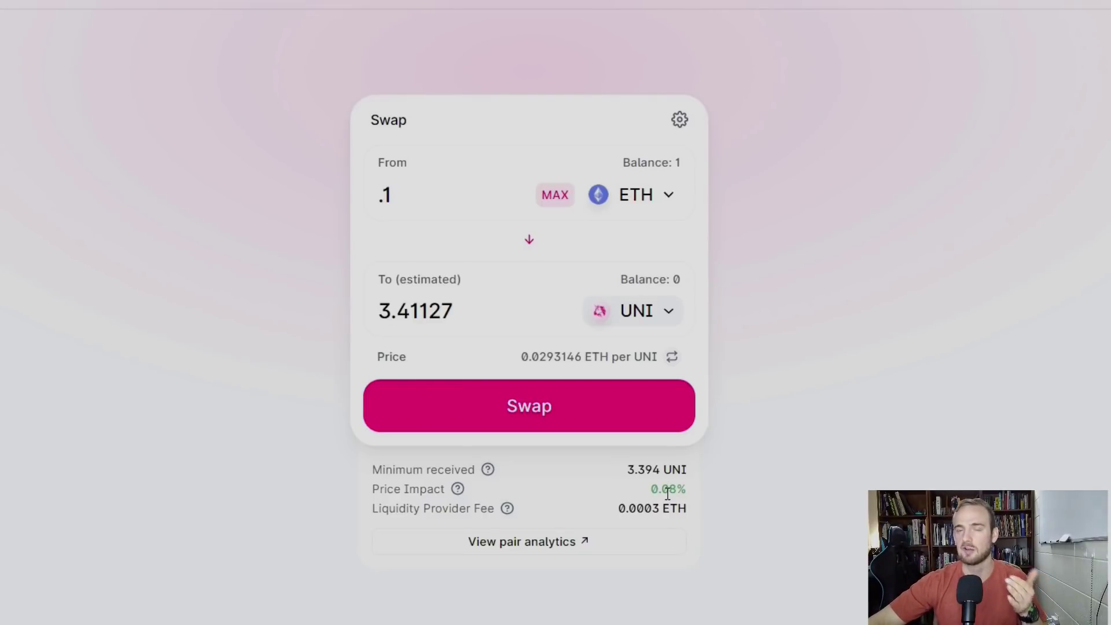
pyautogui.moveTo(507, 512)
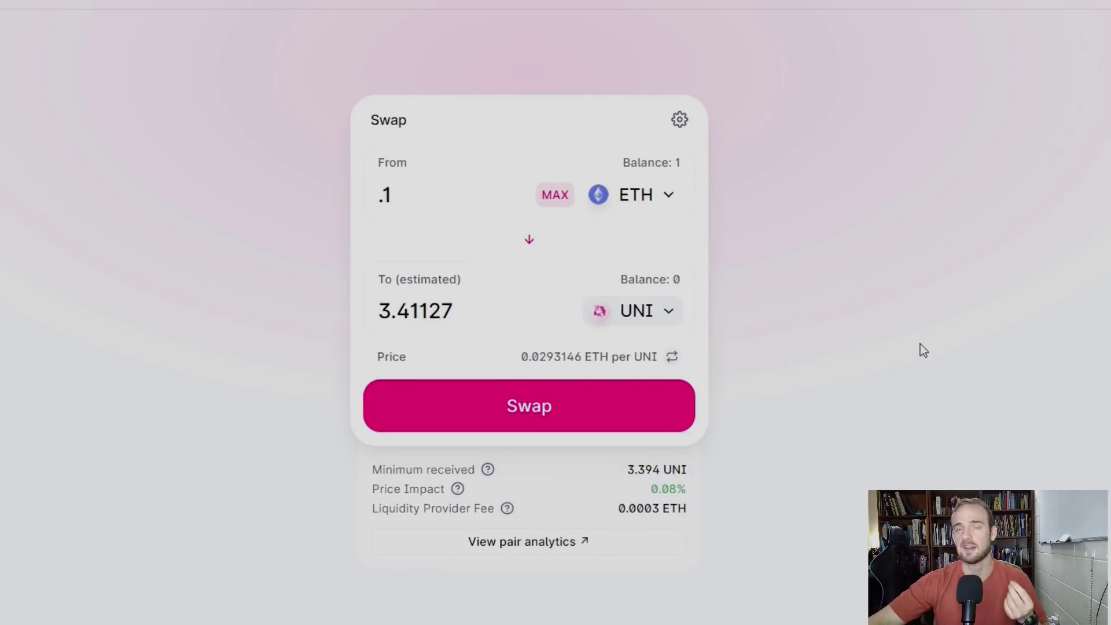
pyautogui.click(555, 418)
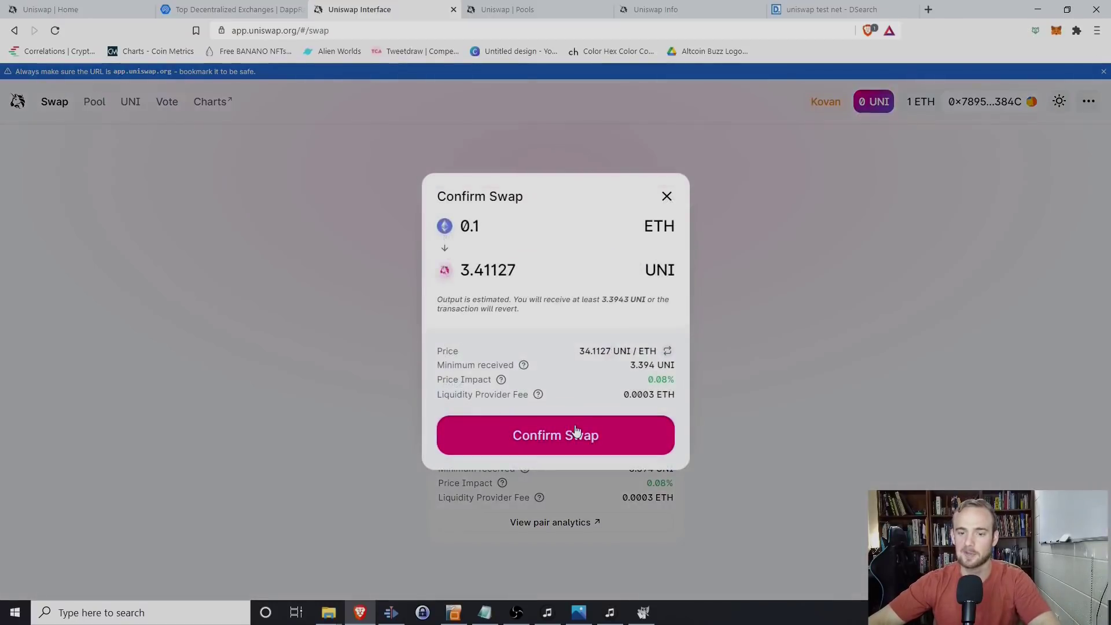
pyautogui.click(533, 439)
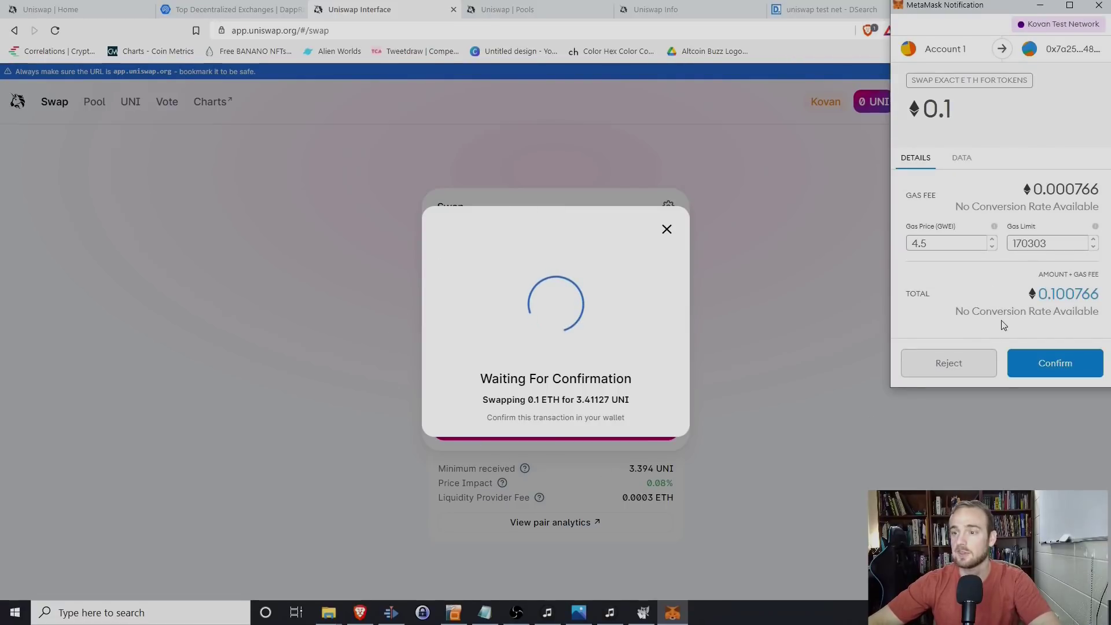
# Step: Raise the transaction's gas price to 20.5 GWEI in MetaMask and confirm the swap
pyautogui.click(993, 241)
pyautogui.click(993, 240)
pyautogui.click(993, 241)
pyautogui.click(993, 241)
pyautogui.click(993, 240)
pyautogui.click(992, 240)
pyautogui.click(993, 240)
pyautogui.click(993, 240)
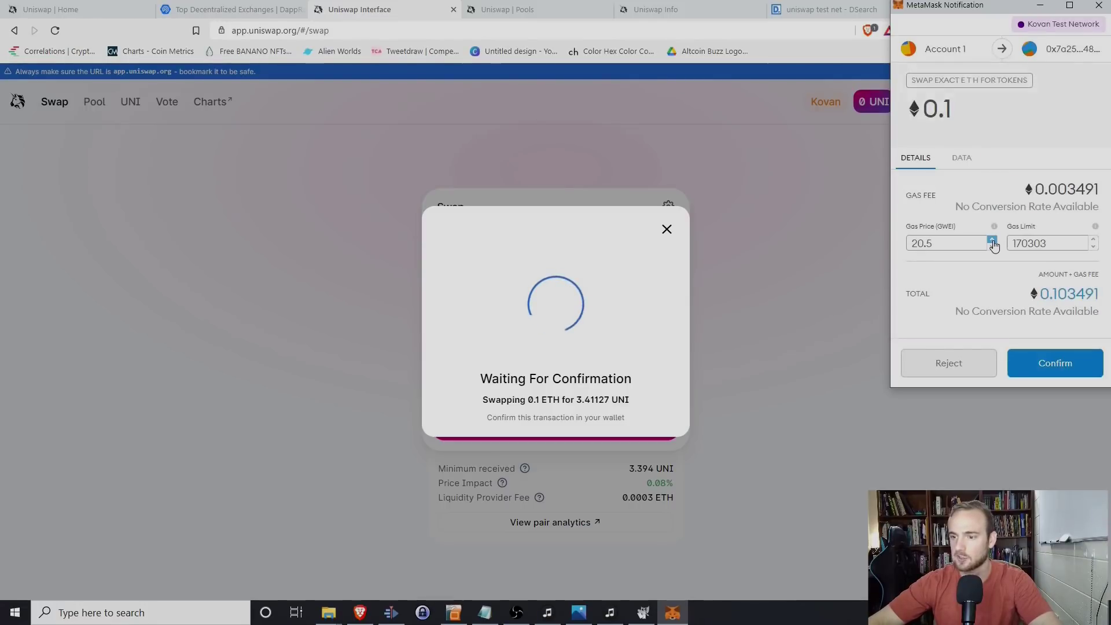
pyautogui.click(1063, 367)
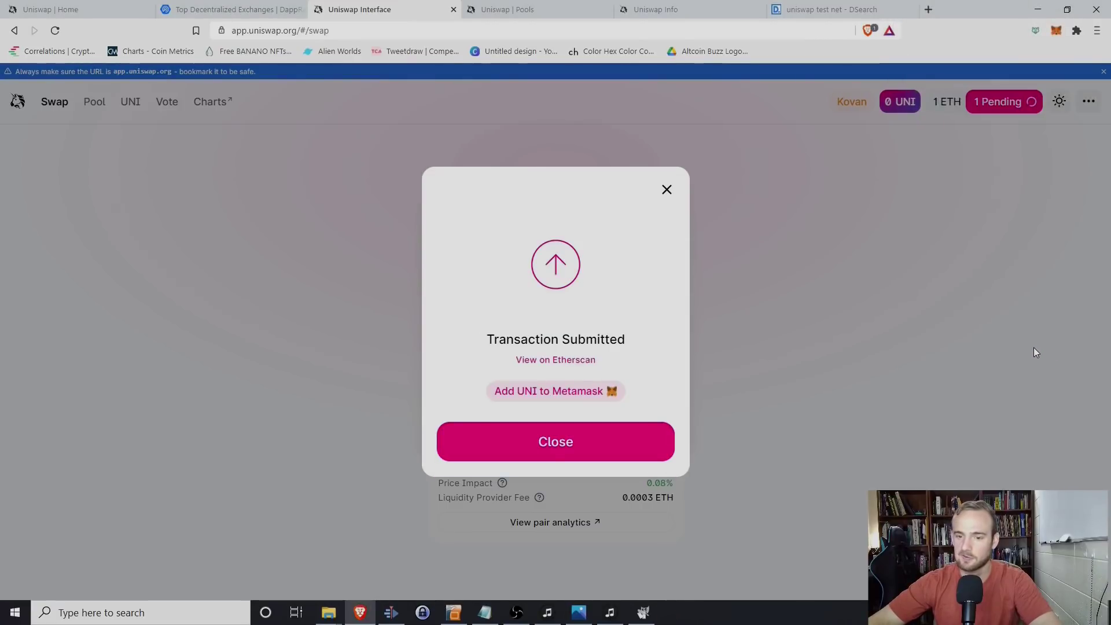
# Step: View the submitted swap on Etherscan, return to the swap page and dismiss the submission notice
pyautogui.click(530, 361)
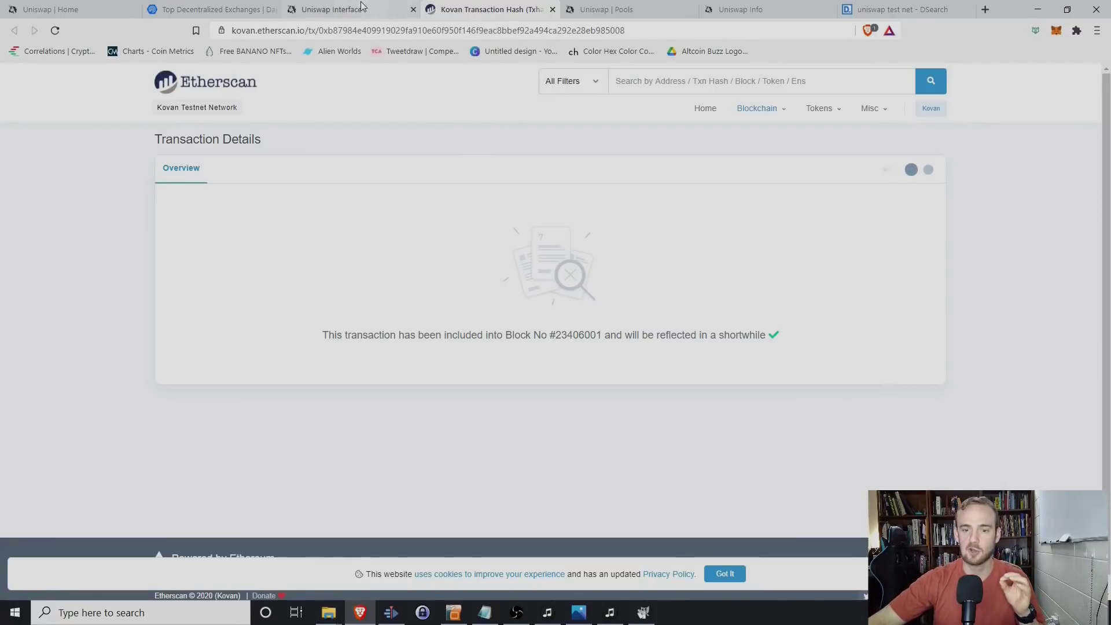
pyautogui.click(332, 10)
pyautogui.click(667, 190)
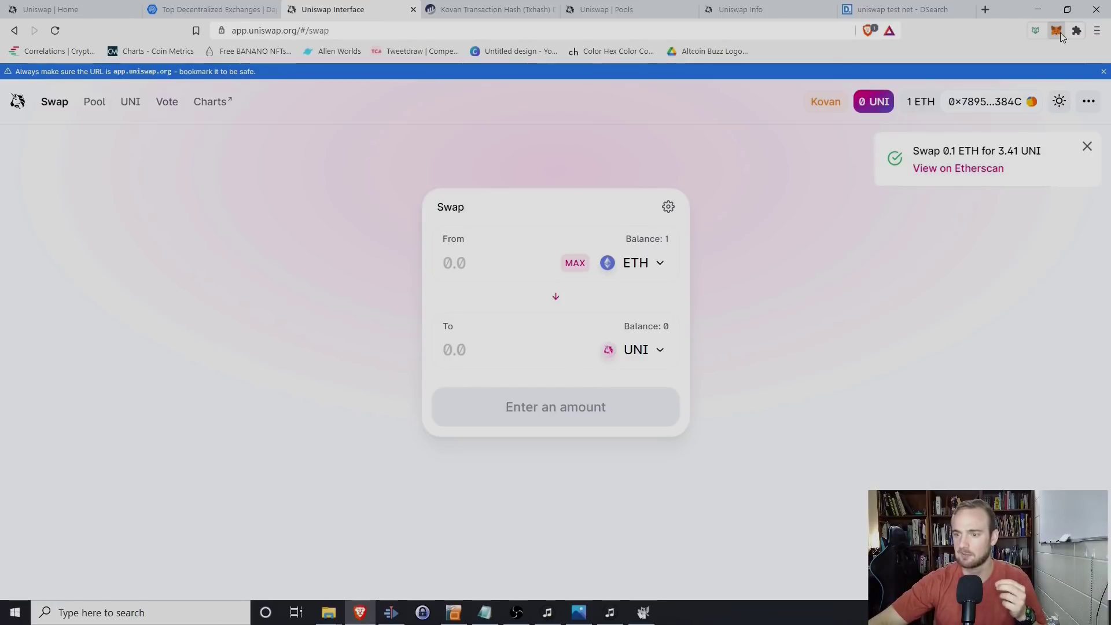
# Step: Check the wallet's balance in MetaMask and open the latest token swap in its activity history
pyautogui.click(1059, 32)
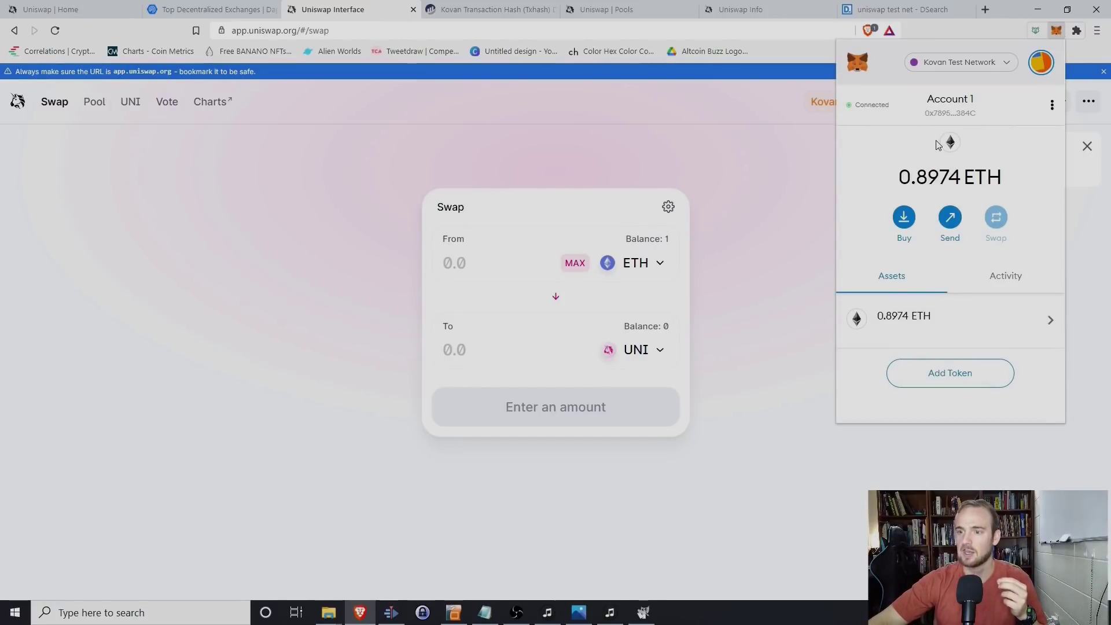
pyautogui.click(987, 282)
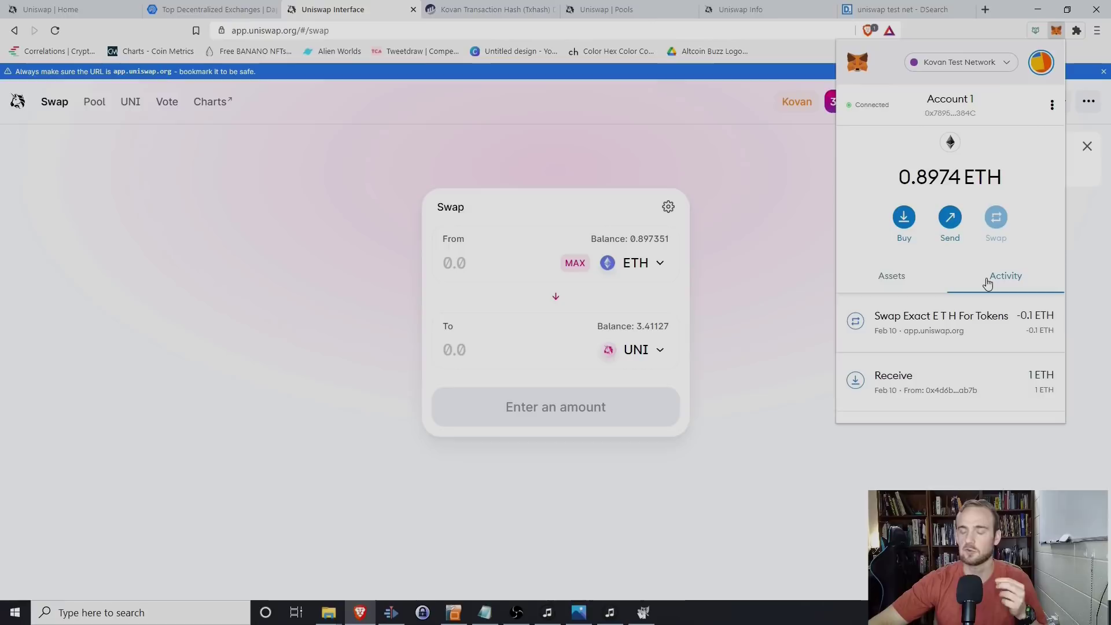
pyautogui.click(983, 340)
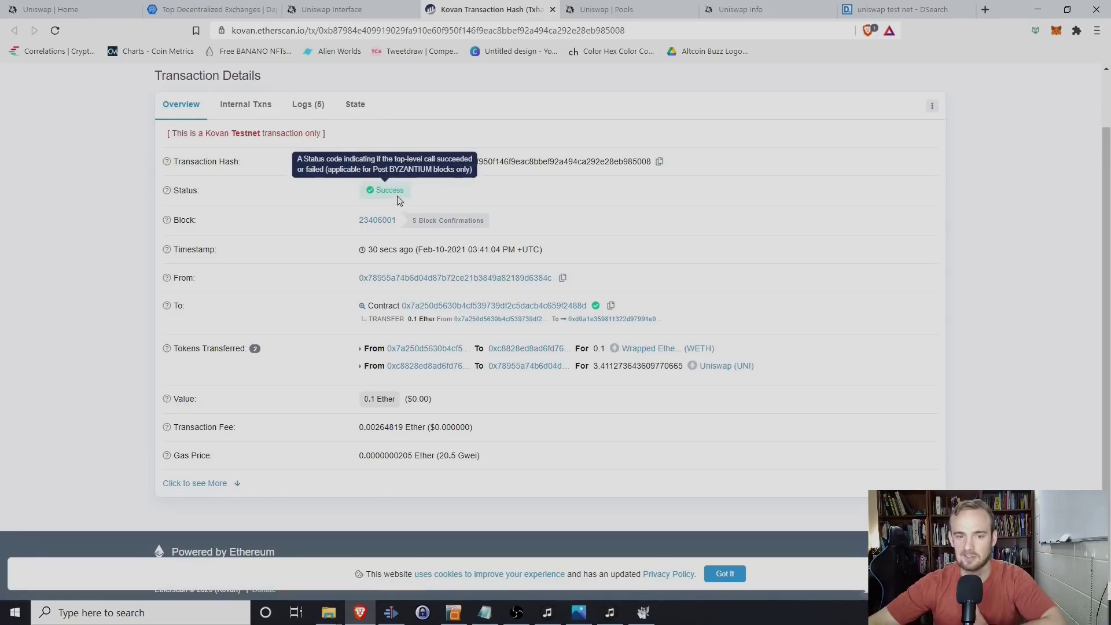
# Step: Return to the Uniswap swap page and add the Uniswap (UNI) token to the MetaMask assets
pyautogui.click(358, 8)
pyautogui.click(1057, 31)
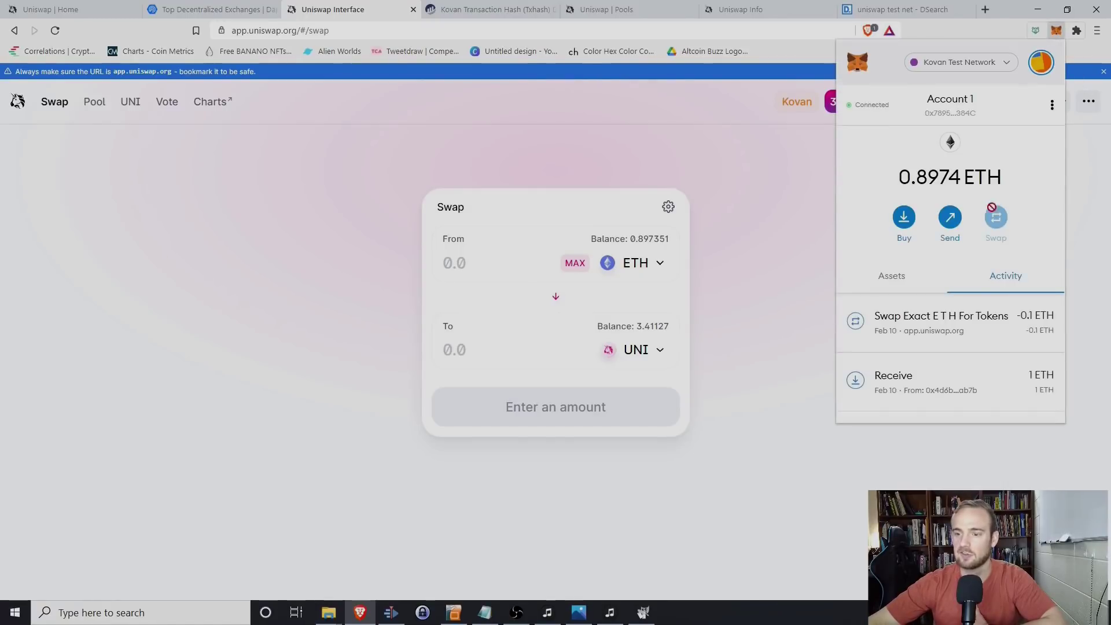
pyautogui.click(905, 286)
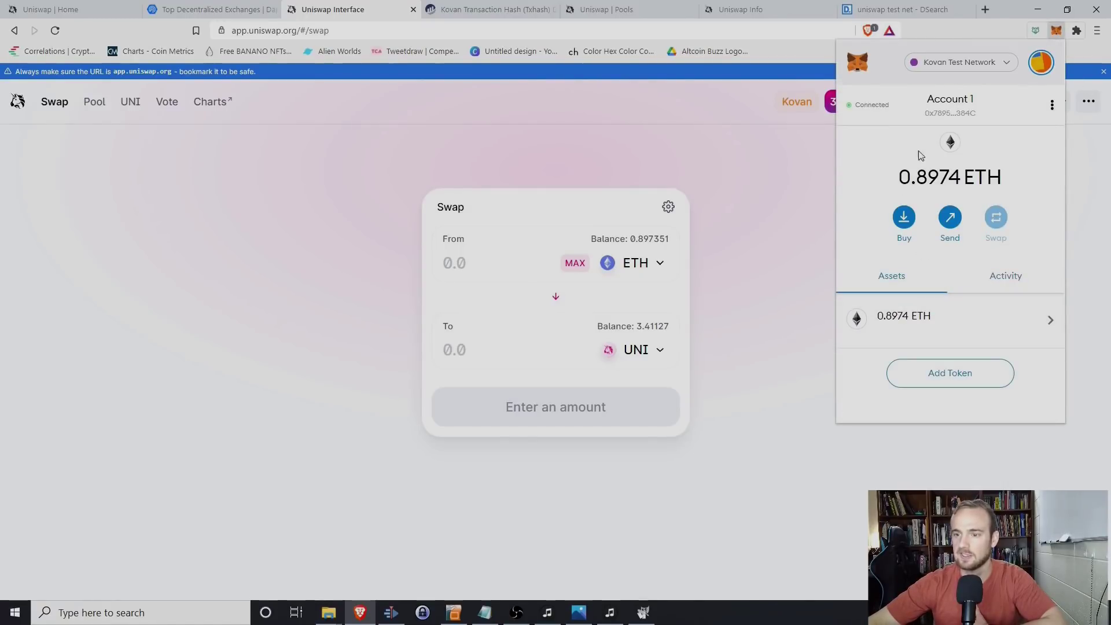
pyautogui.click(936, 376)
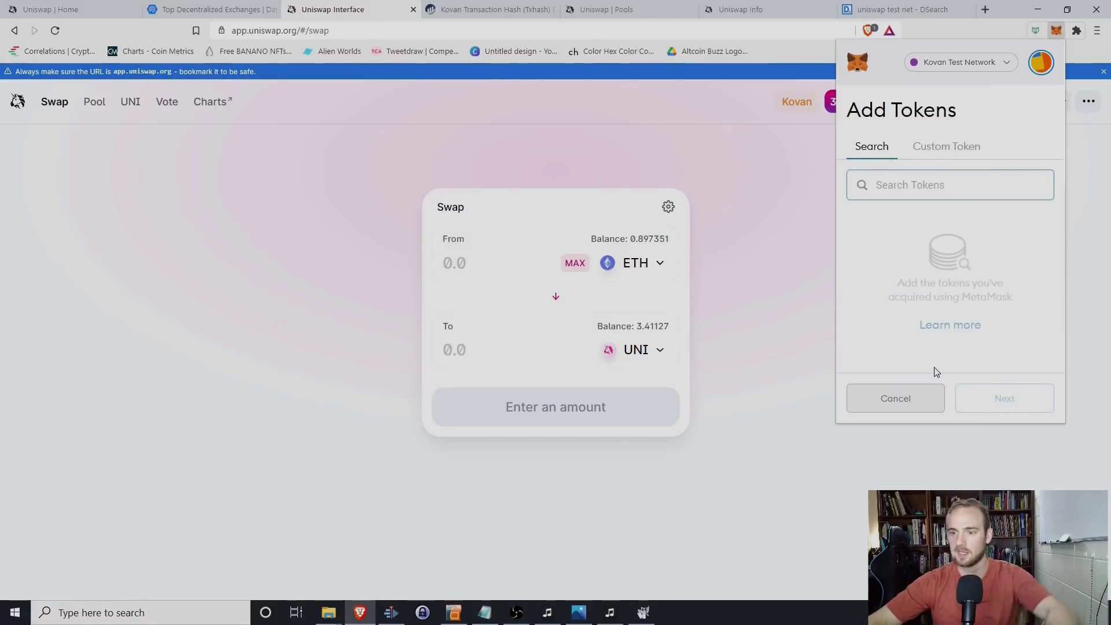
pyautogui.write('uni')
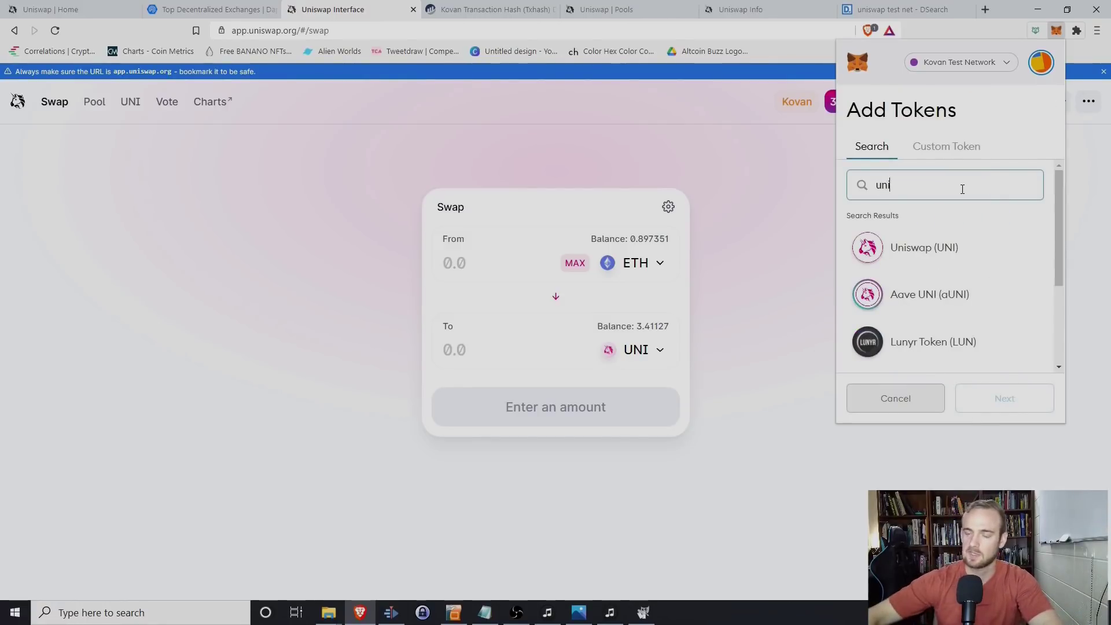
pyautogui.click(937, 255)
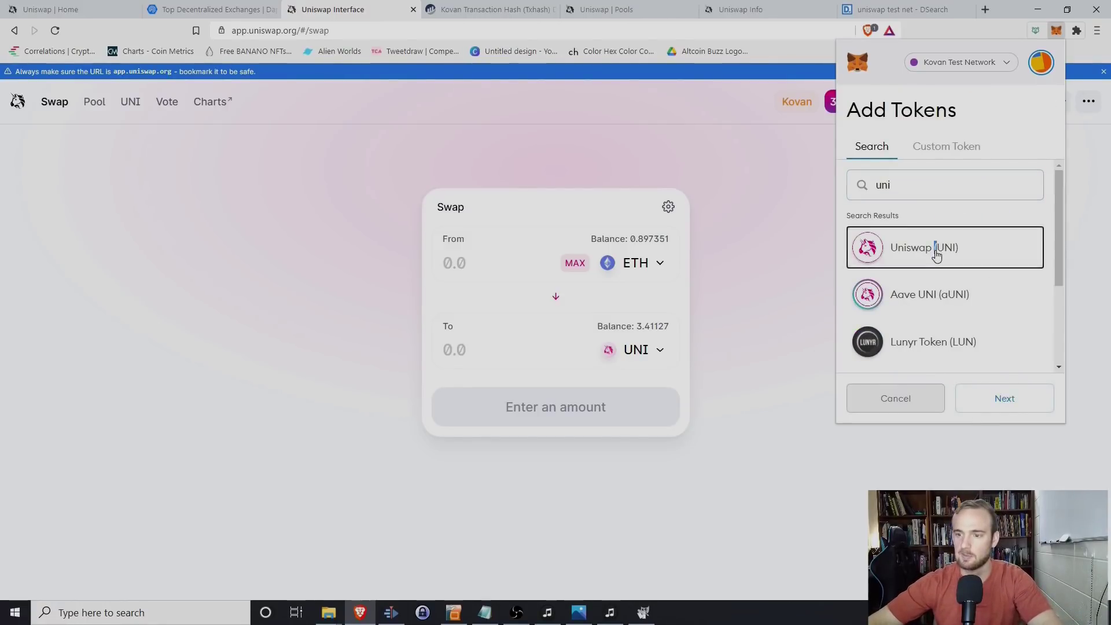
pyautogui.click(1004, 404)
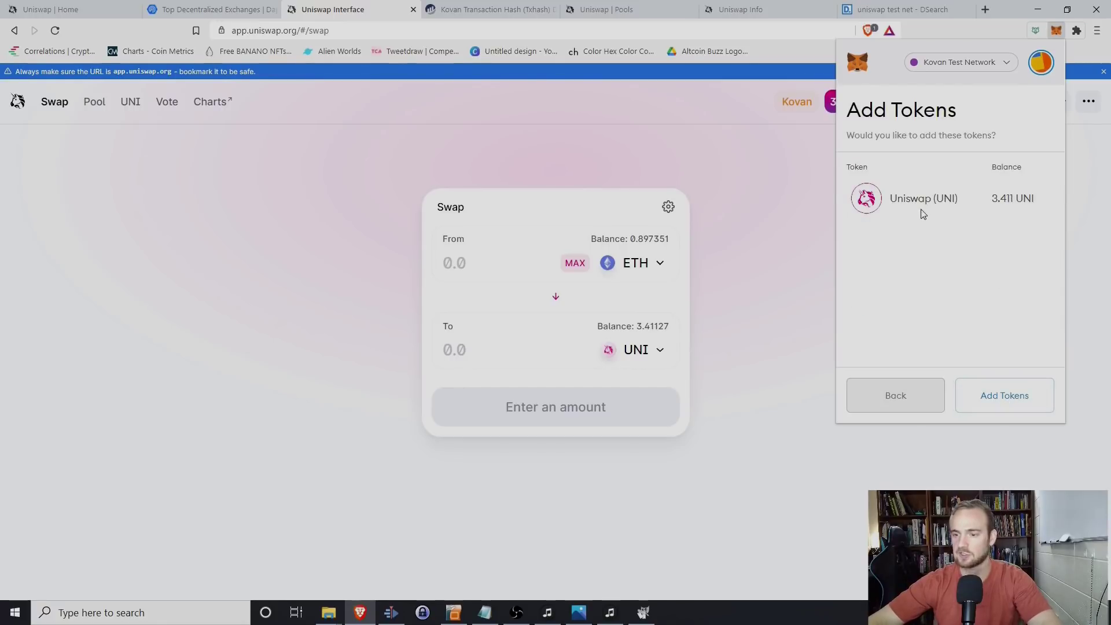
pyautogui.click(995, 402)
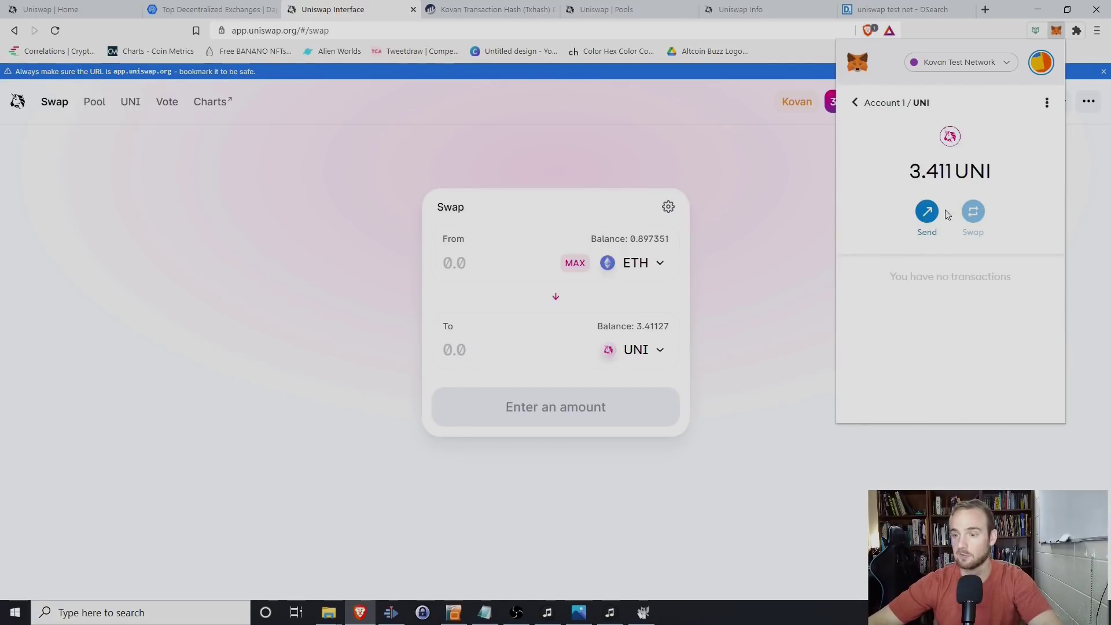
pyautogui.click(752, 264)
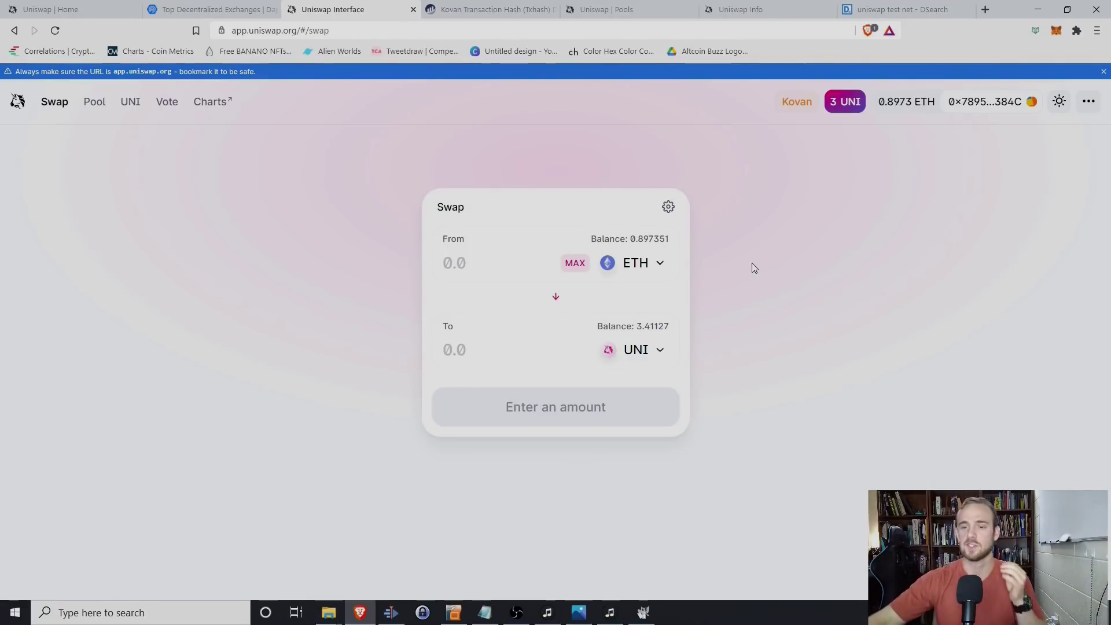
# Step: Set UNI as the token to swap from and review the other tokens offered for selection
pyautogui.click(662, 270)
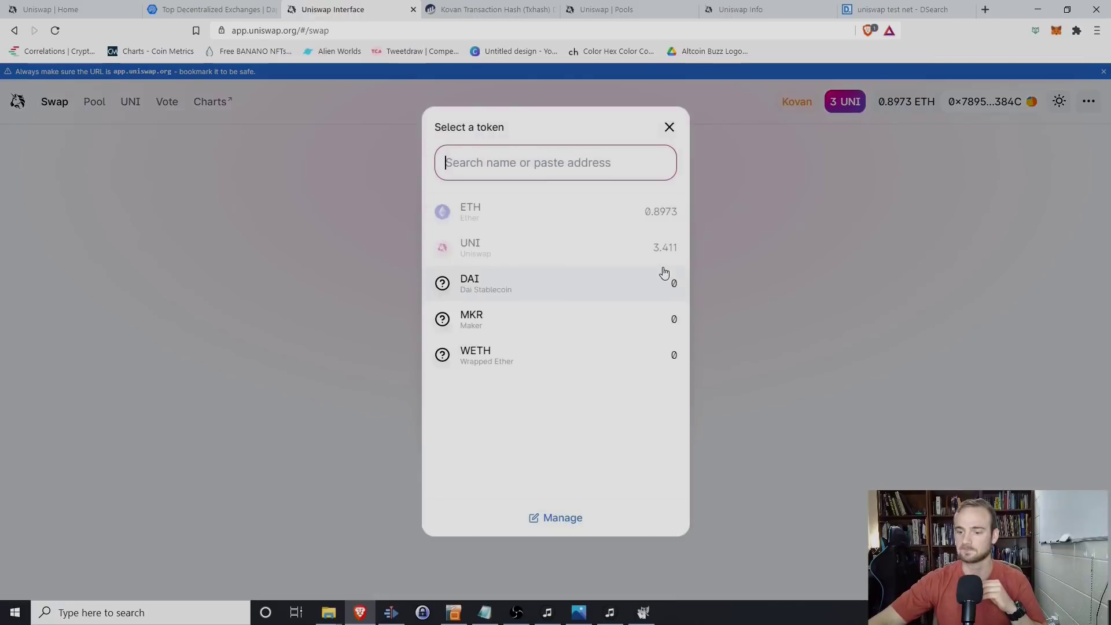
pyautogui.click(594, 253)
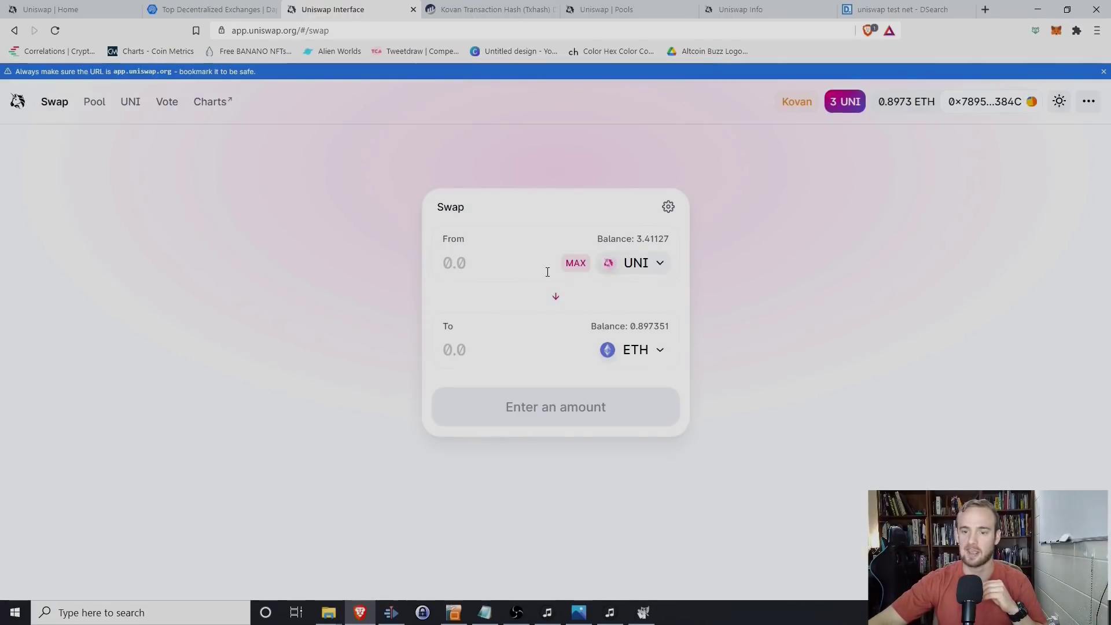
pyautogui.click(653, 271)
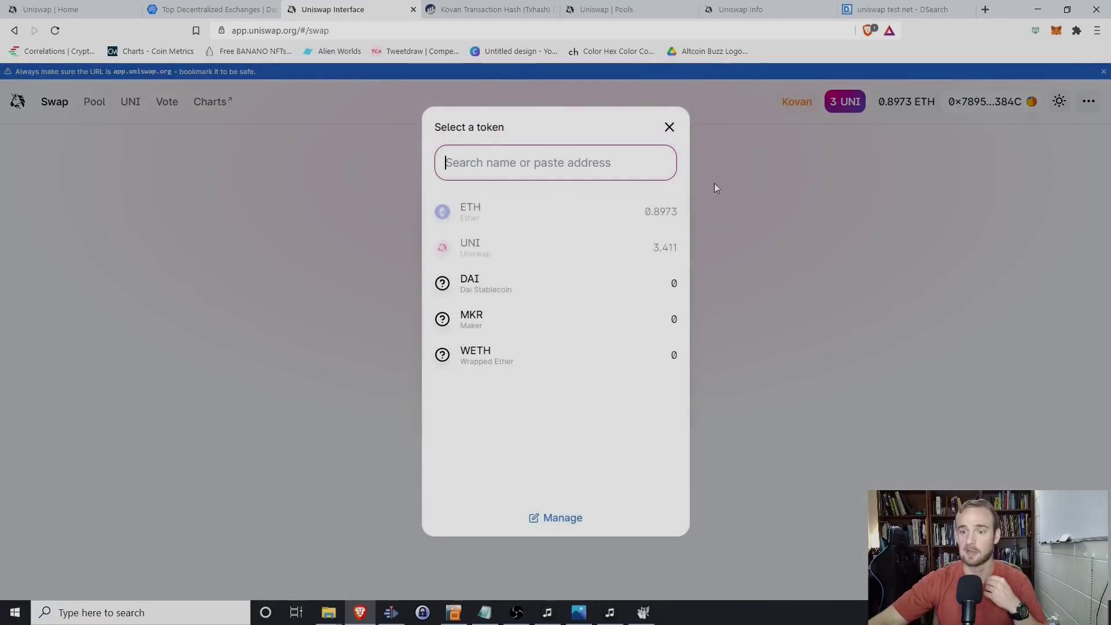
pyautogui.click(671, 129)
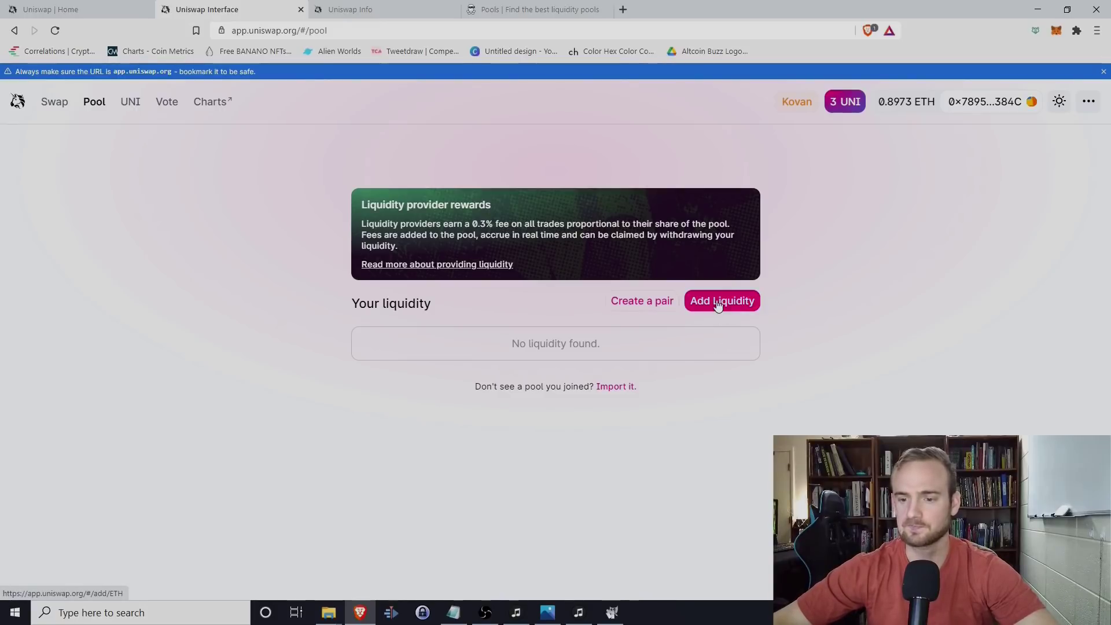
# Step: Start adding liquidity with .05 ETH, check the token choices and pair it with UNI
pyautogui.click(695, 302)
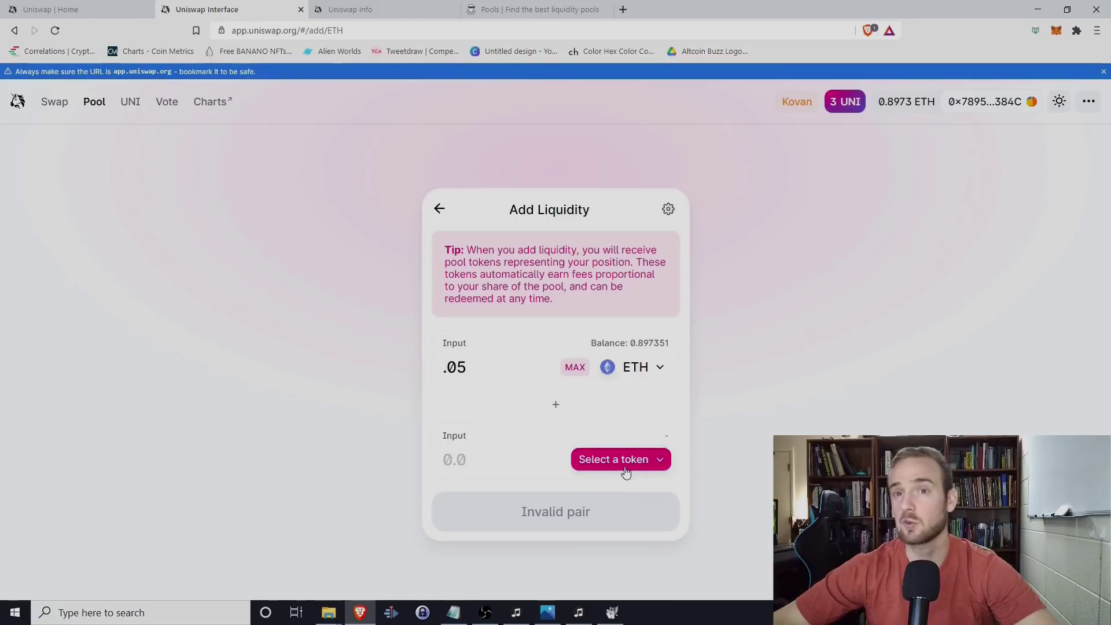
pyautogui.click(648, 373)
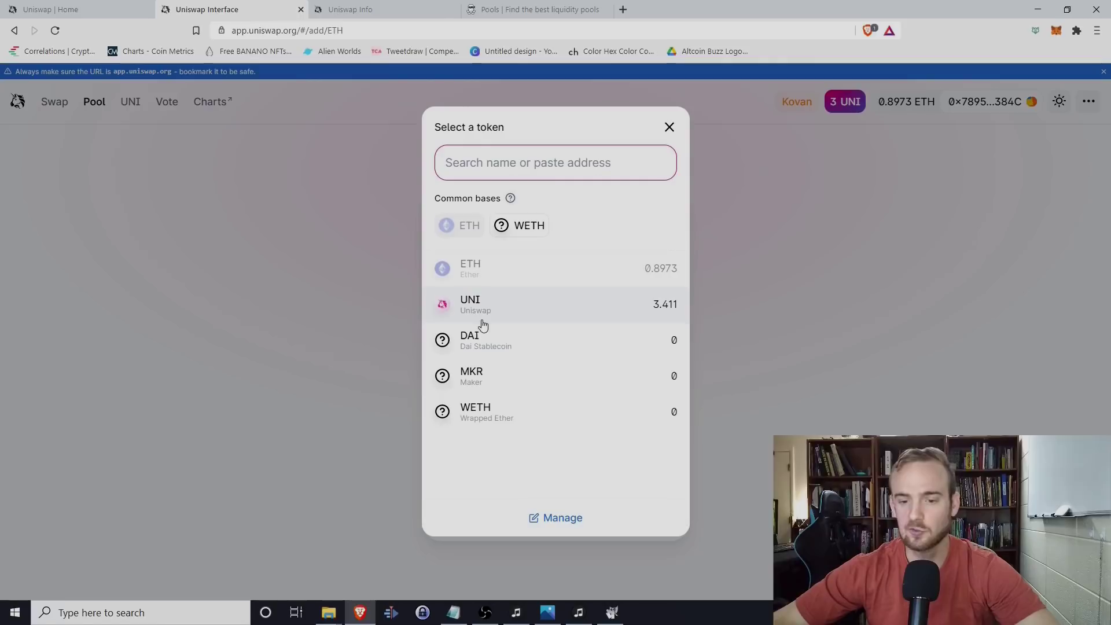
pyautogui.click(669, 128)
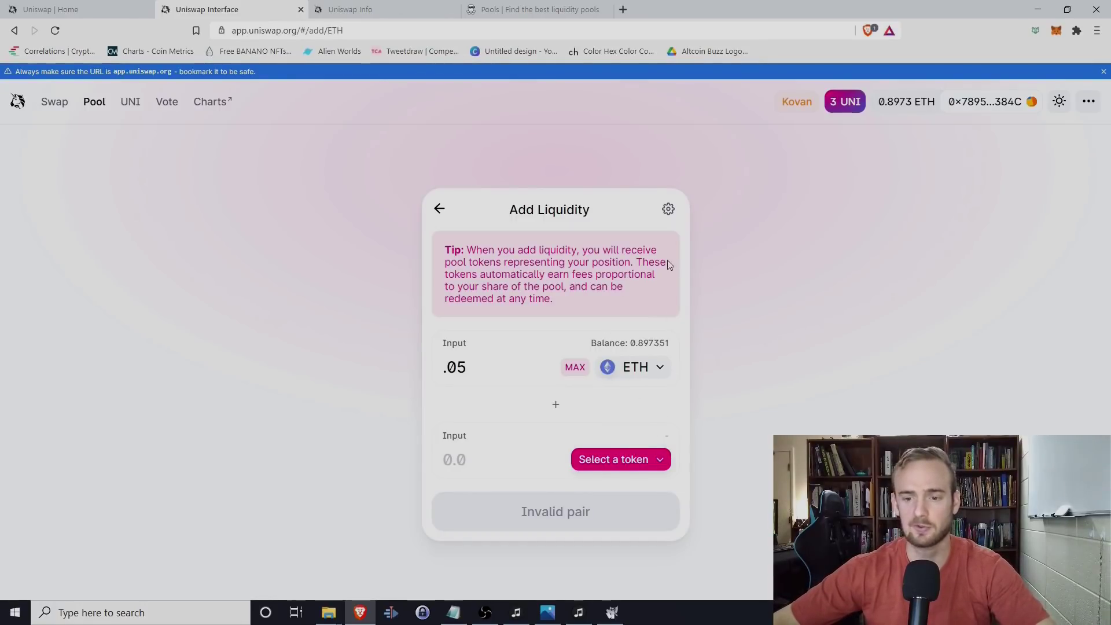
pyautogui.click(647, 373)
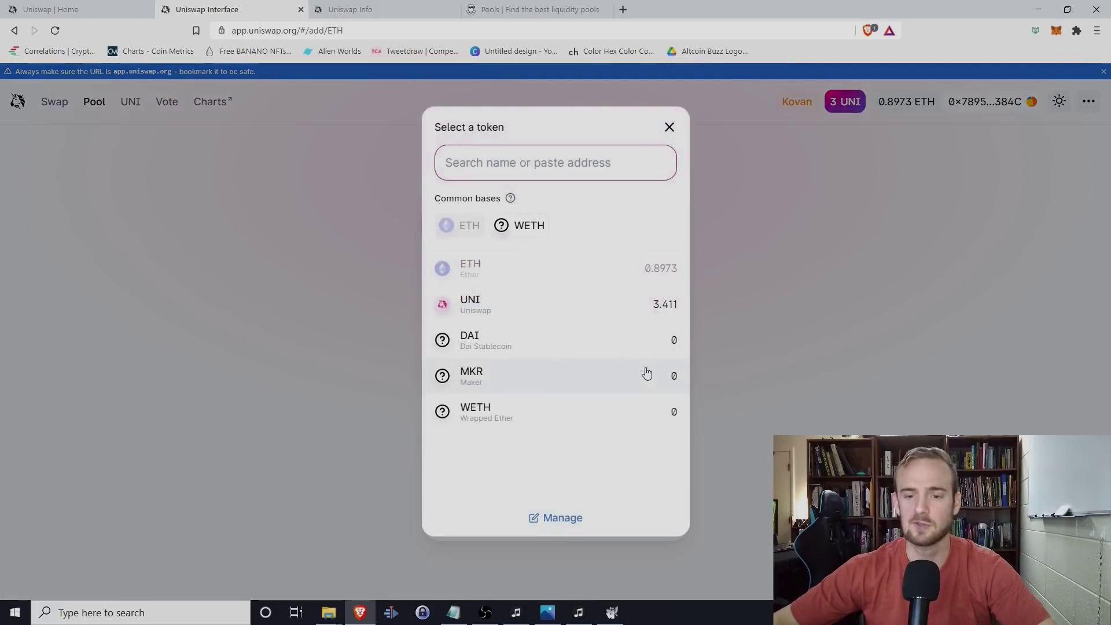
pyautogui.click(741, 342)
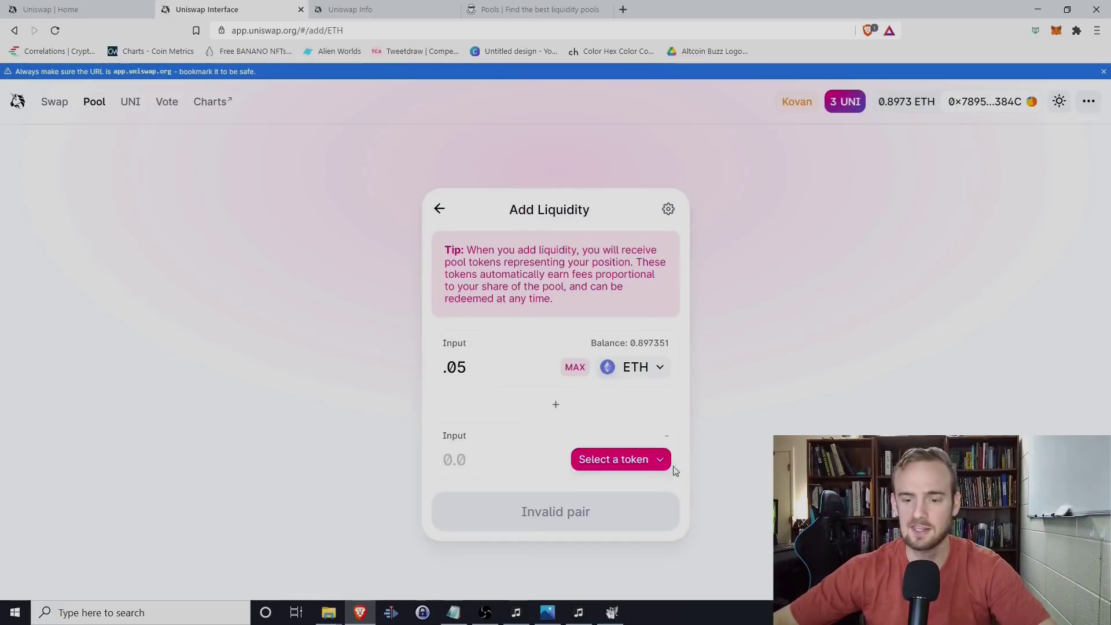
pyautogui.click(645, 463)
pyautogui.click(519, 303)
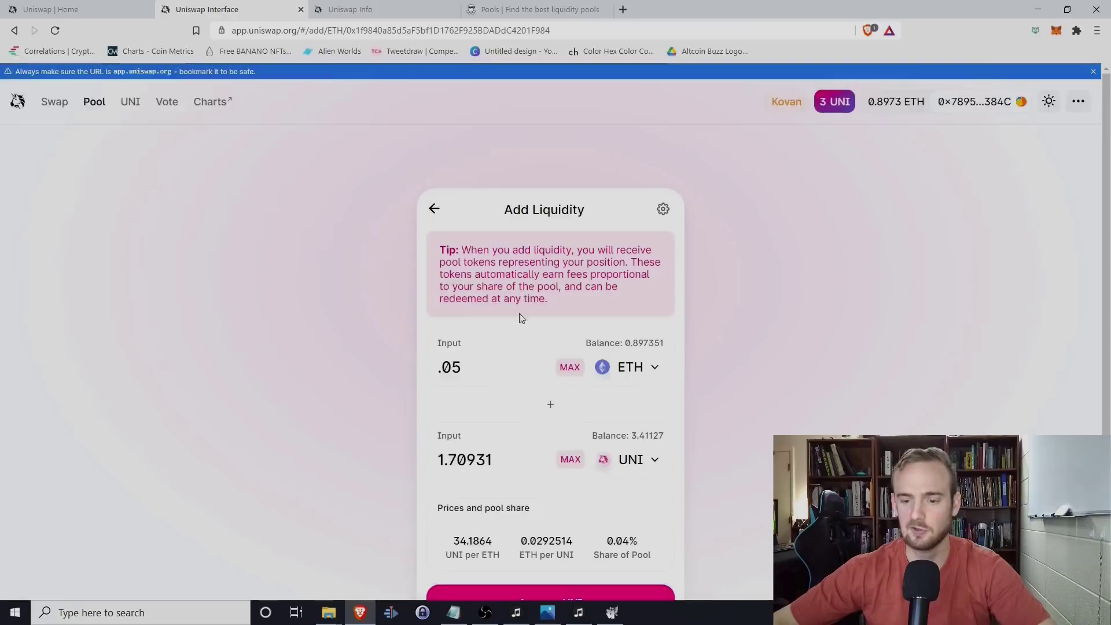
# Step: Try a liquidity deposit of .01 ETH to compare the pool share, and restore the amount to .05 ETH
pyautogui.scroll(-1, 773, 425)
pyautogui.scroll(-2, 764, 421)
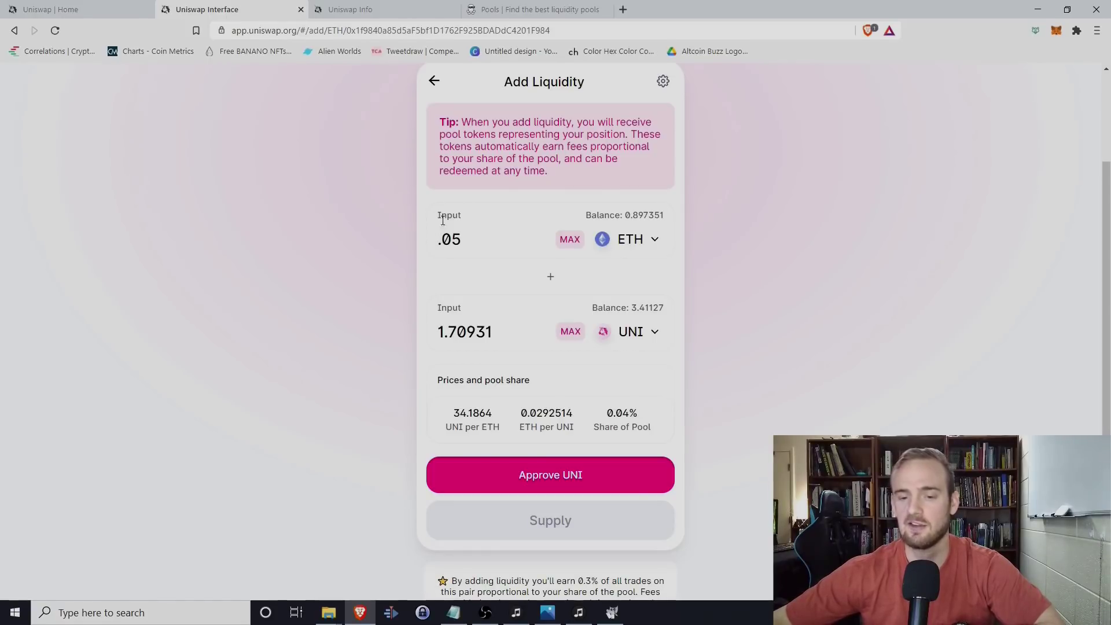
pyautogui.press('BackSpace')
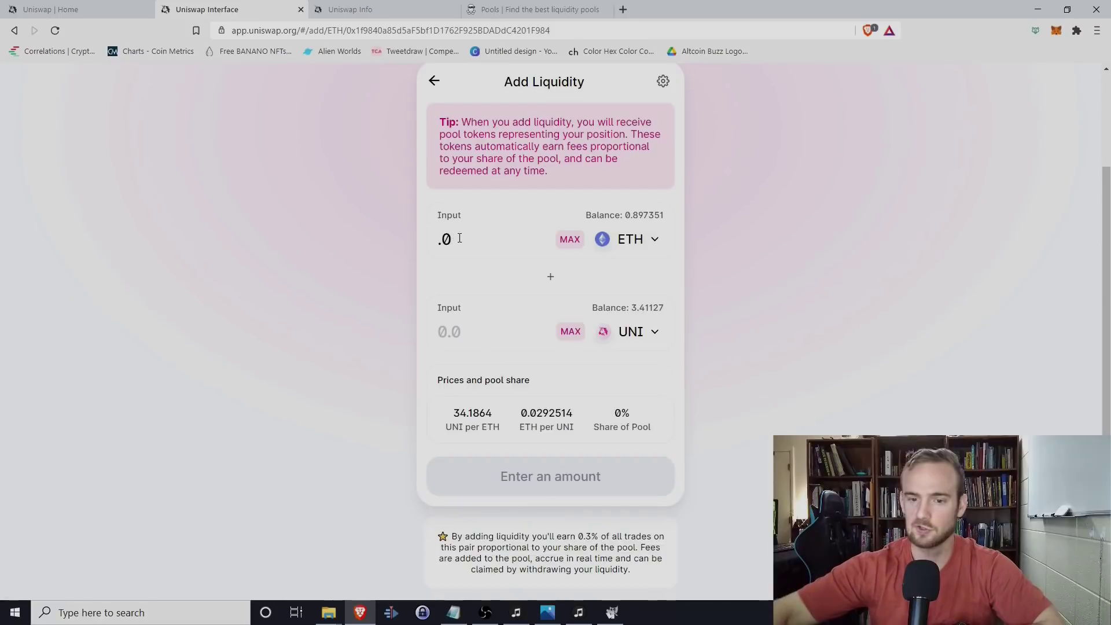
pyautogui.write('1')
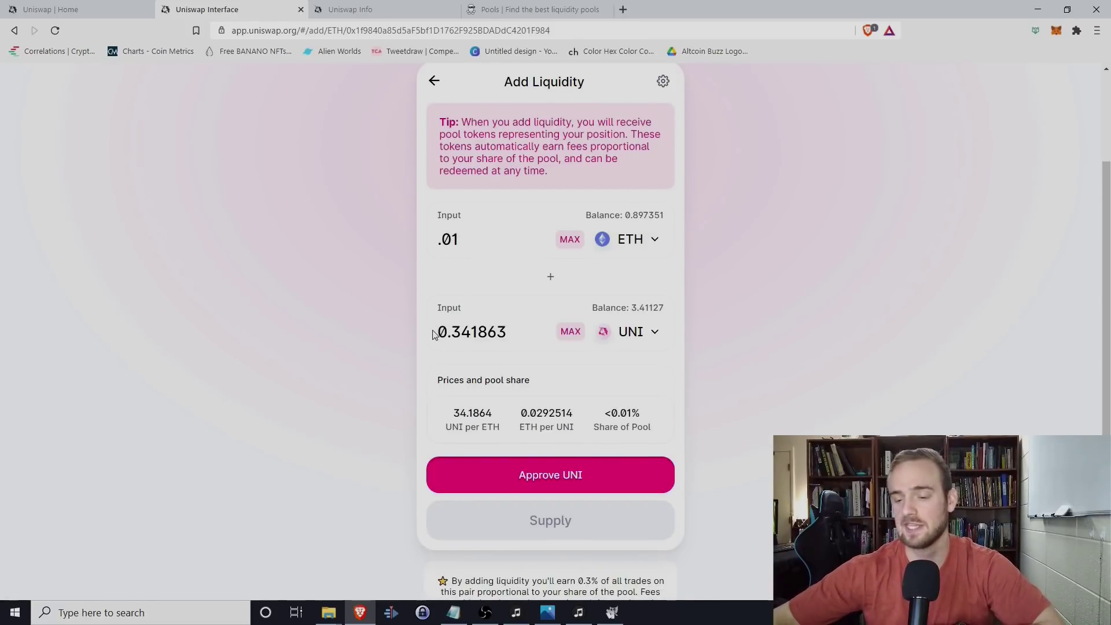
pyautogui.press('BackSpace')
pyautogui.write('5')
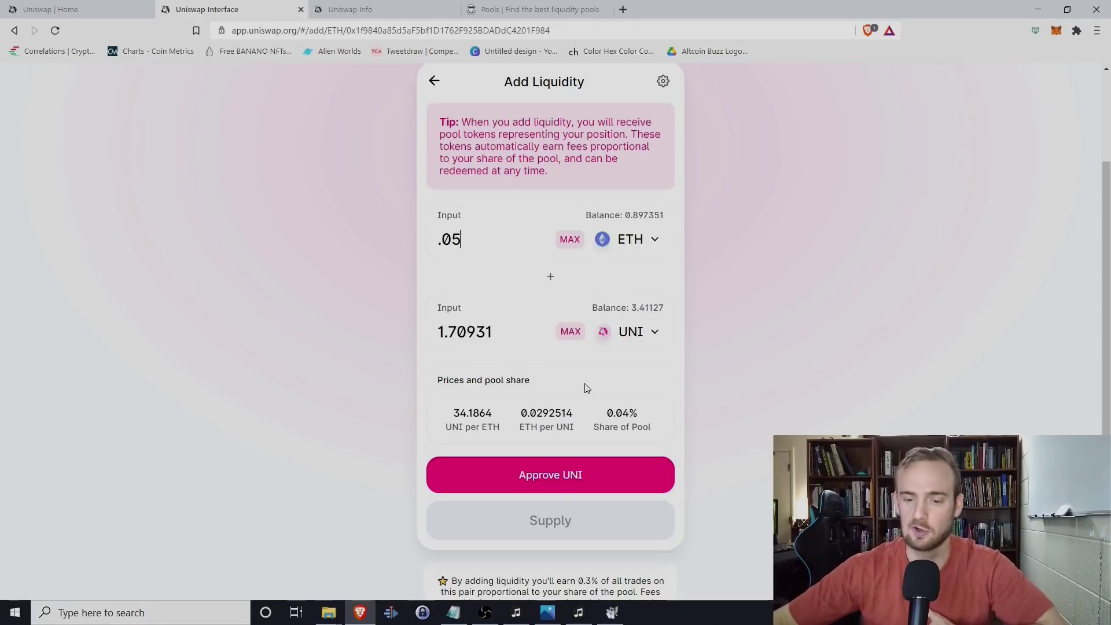
# Step: Approve UNI for the liquidity deposit and confirm the spending permission in MetaMask
pyautogui.scroll(-2, 529, 484)
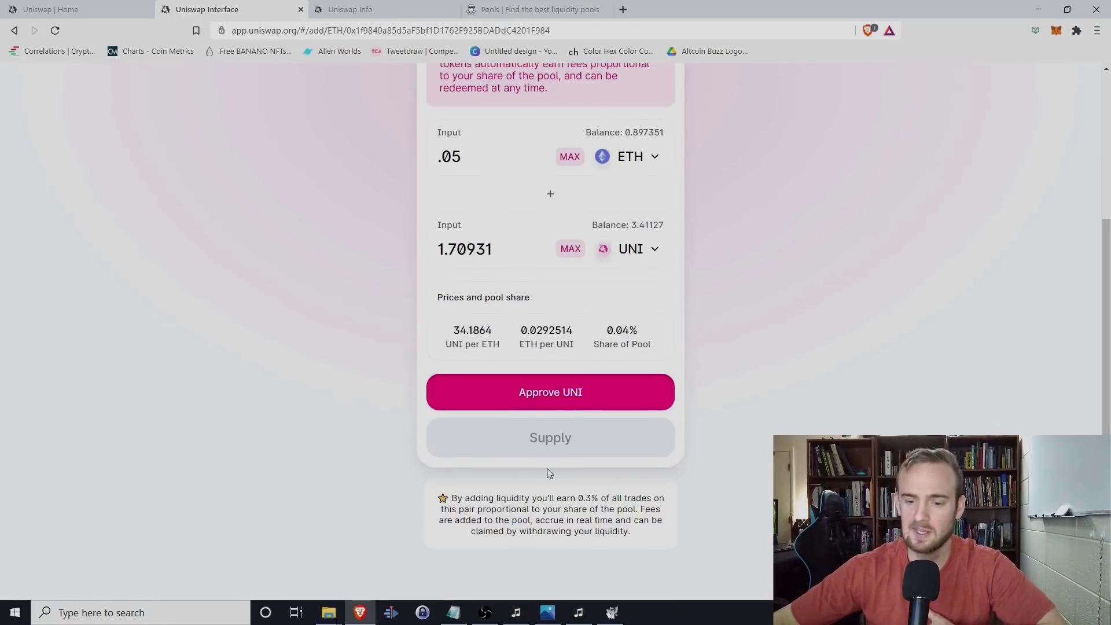
pyautogui.click(537, 392)
pyautogui.moveTo(970, 5); pyautogui.dragTo(935, 77)
pyautogui.scroll(-1, 954, 286)
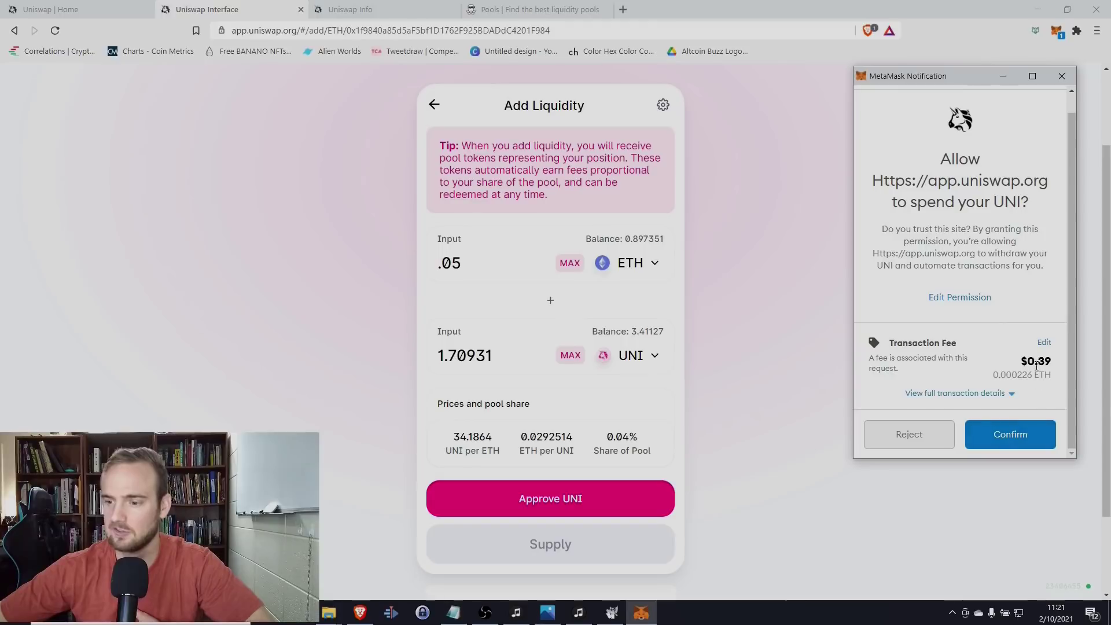
pyautogui.click(1026, 436)
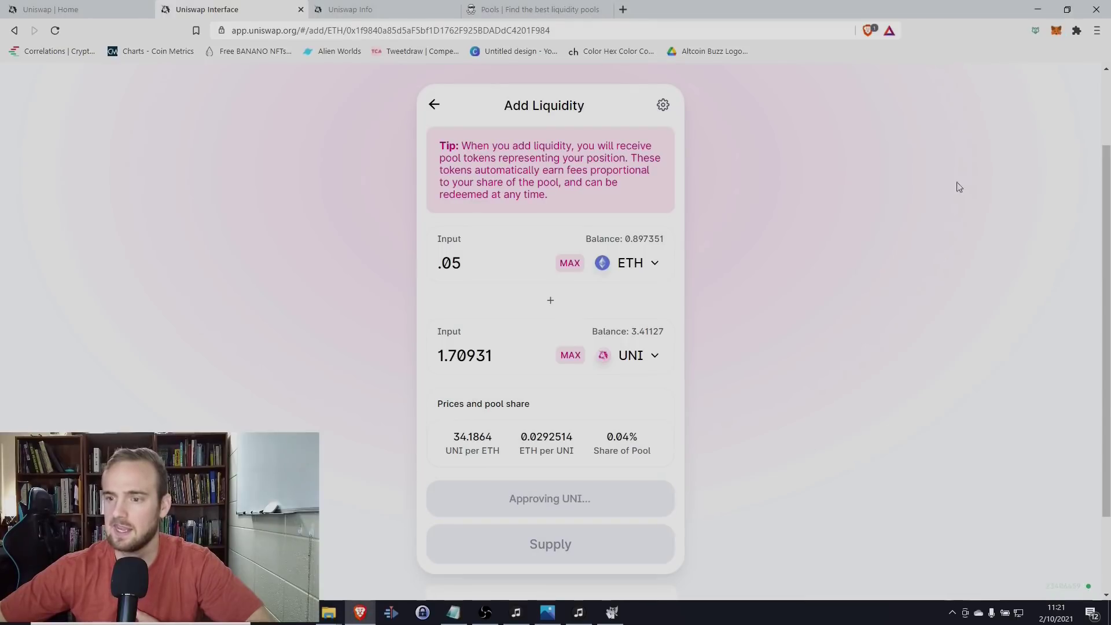
# Step: Check the UNI spend limit approval in MetaMask's activity and on Etherscan, and return to the Add Liquidity page
pyautogui.click(1055, 35)
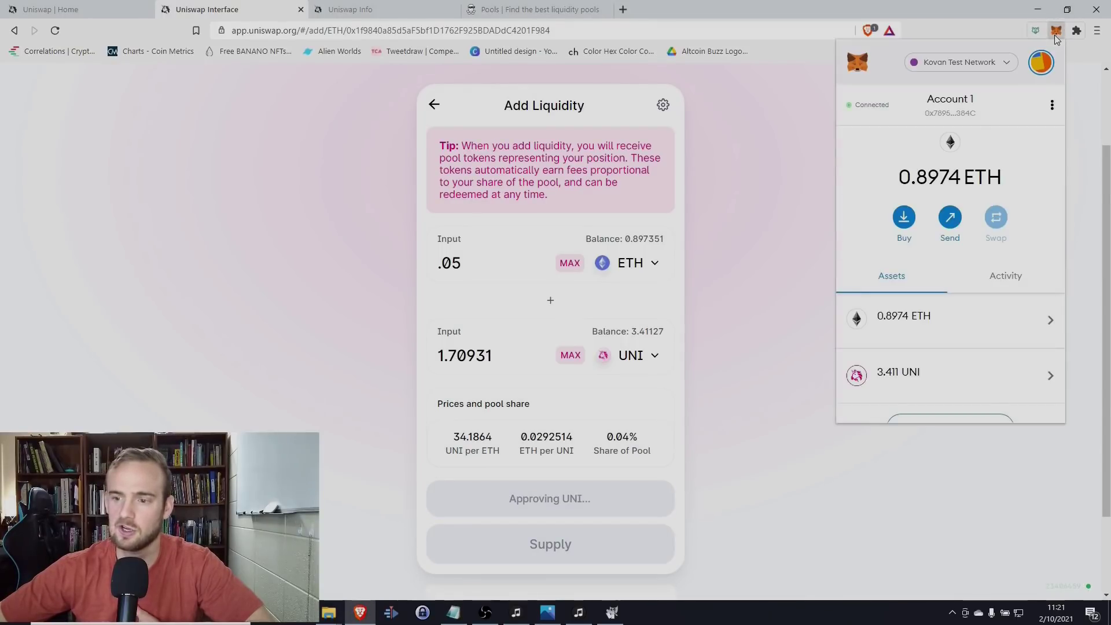
pyautogui.click(988, 288)
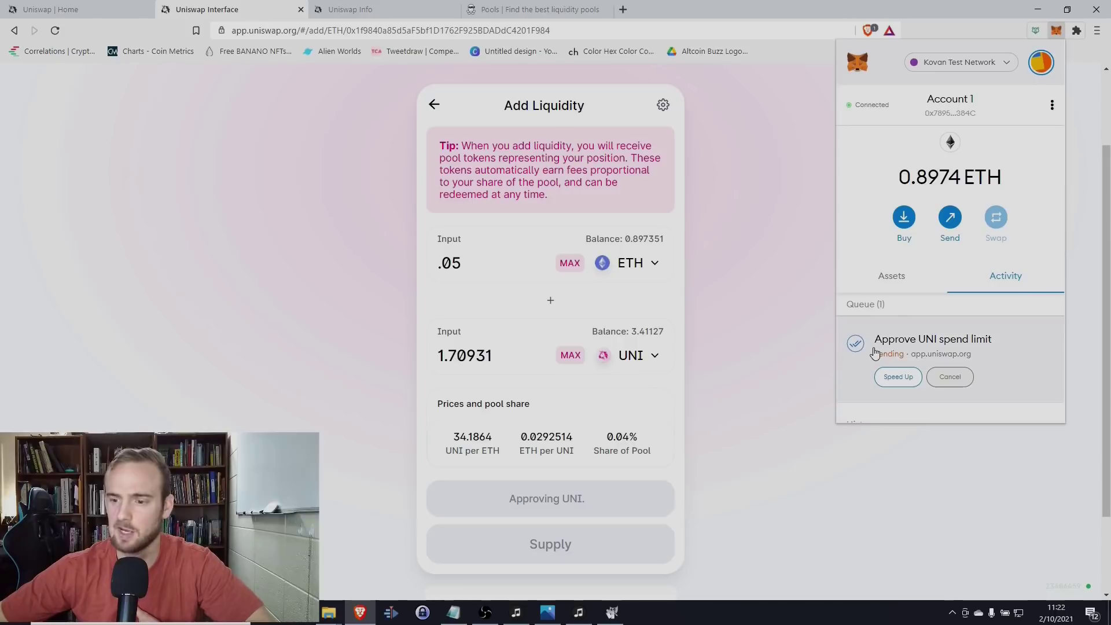
pyautogui.click(864, 375)
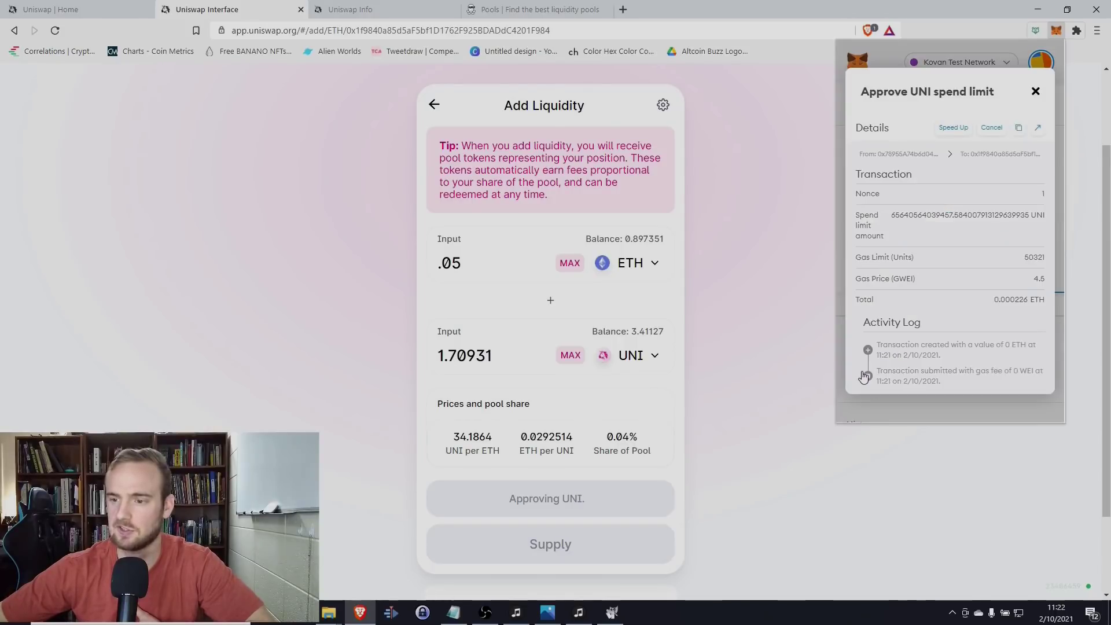
pyautogui.click(1038, 128)
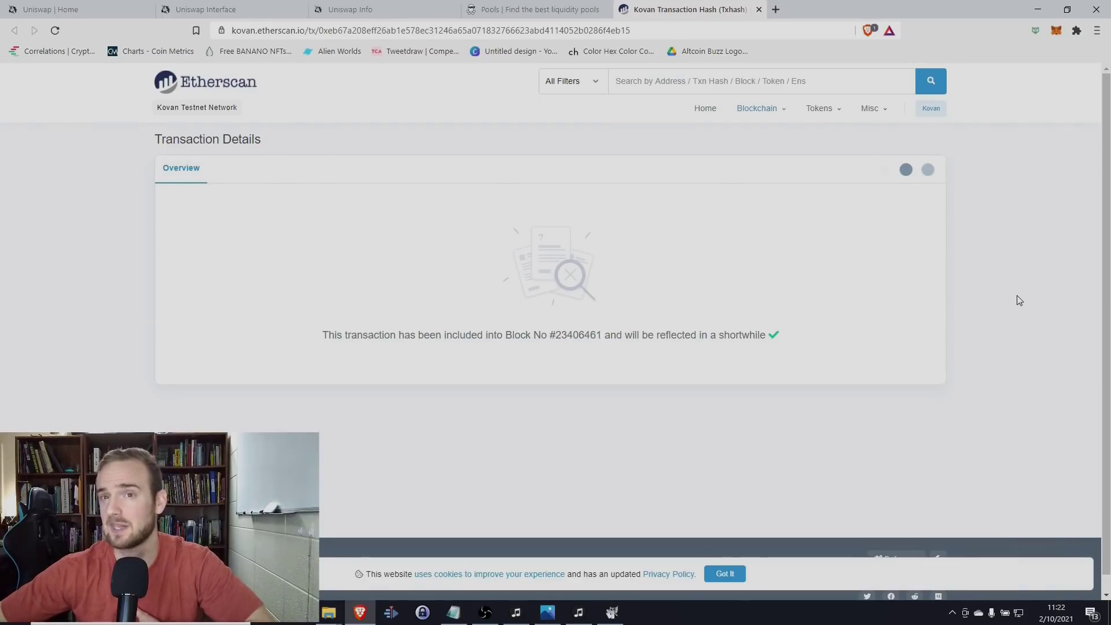
pyautogui.moveTo(729, 178)
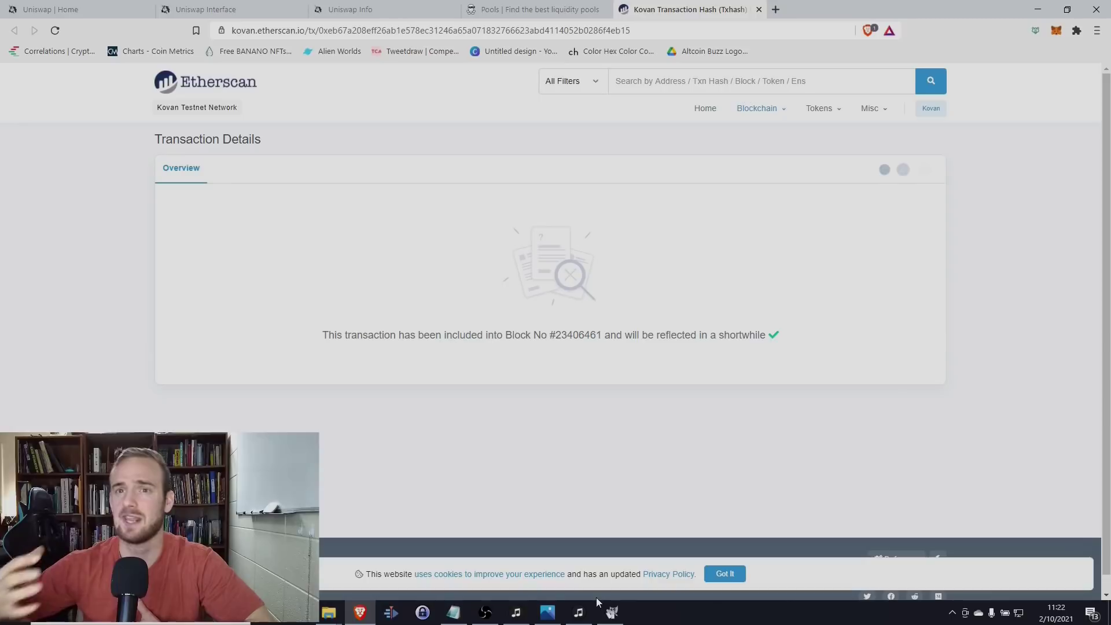
pyautogui.click(519, 9)
pyautogui.click(359, 11)
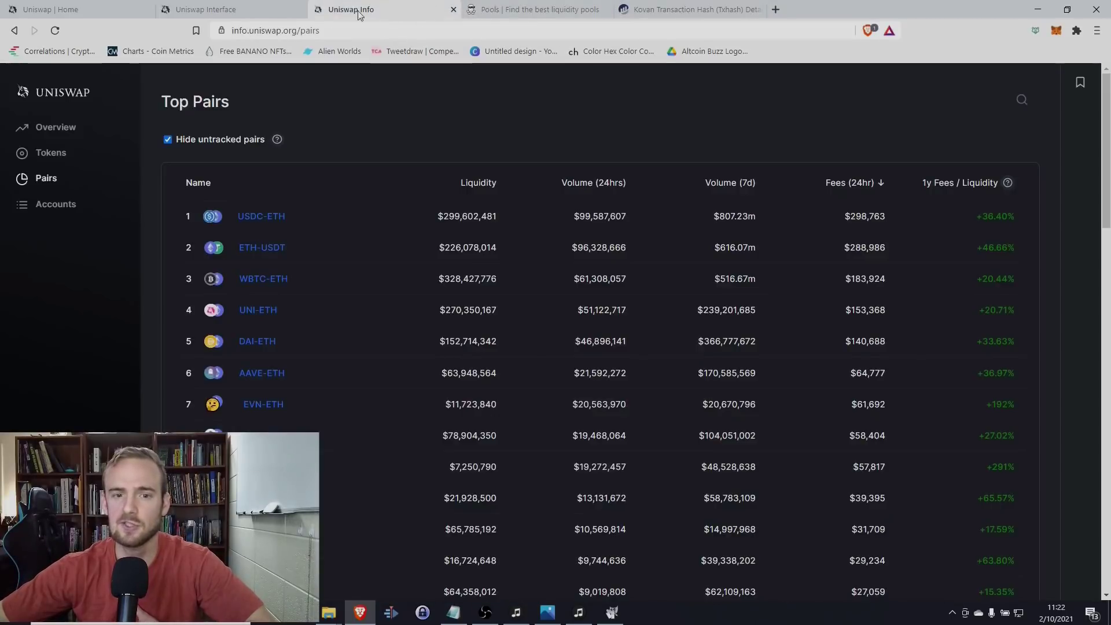
pyautogui.click(214, 9)
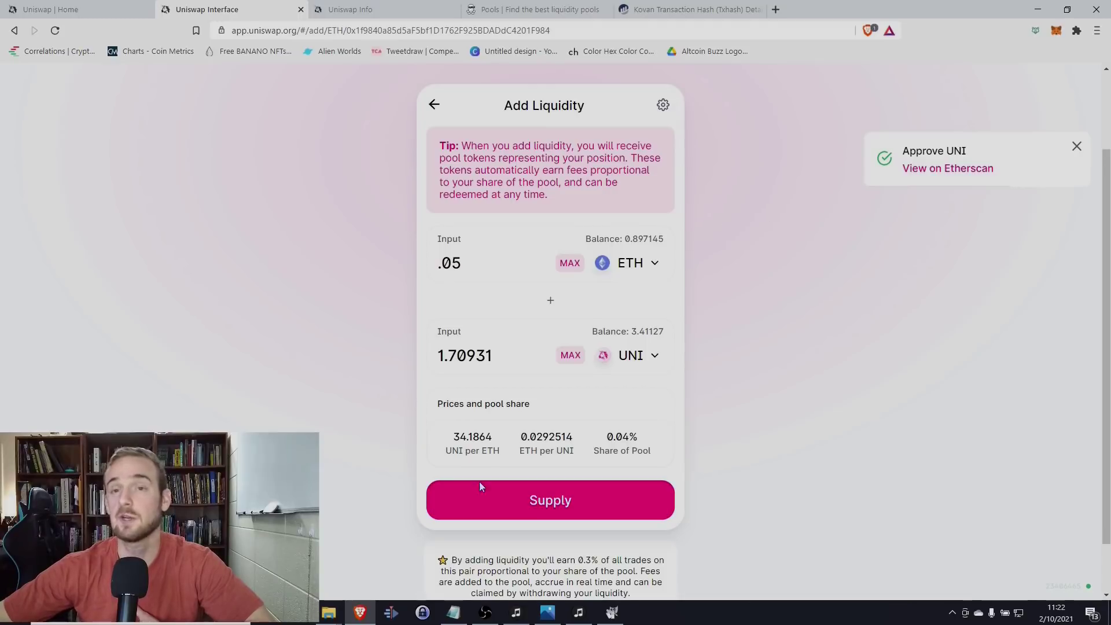
# Step: Supply .05 ETH and 1.70931 UNI to the liquidity pool and confirm the transaction in MetaMask
pyautogui.click(569, 514)
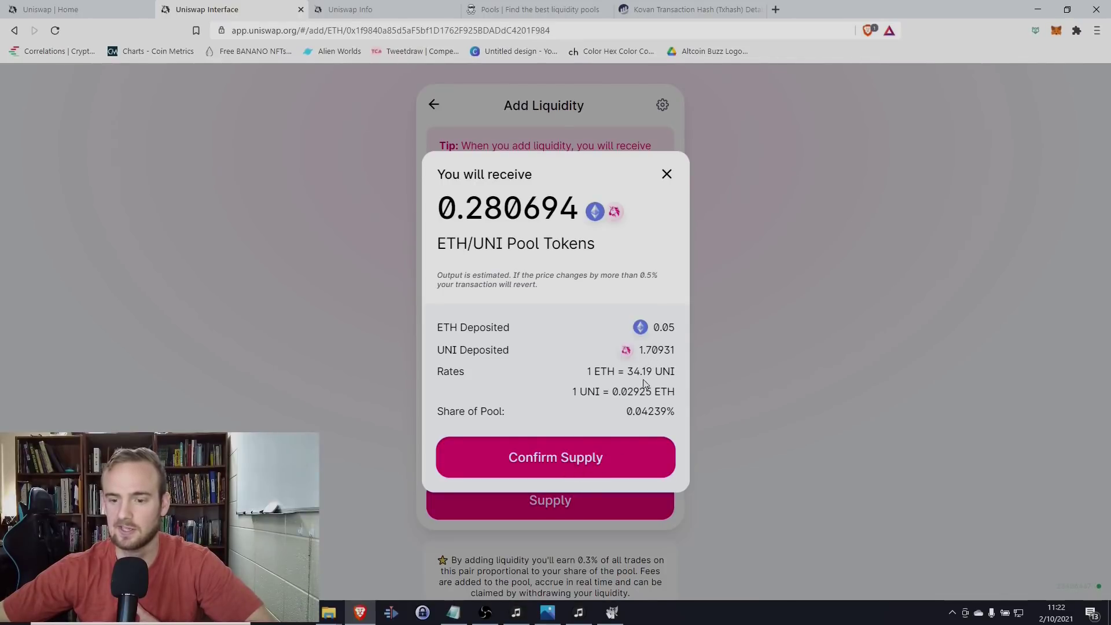
pyautogui.click(542, 462)
pyautogui.moveTo(959, 17); pyautogui.dragTo(907, 84)
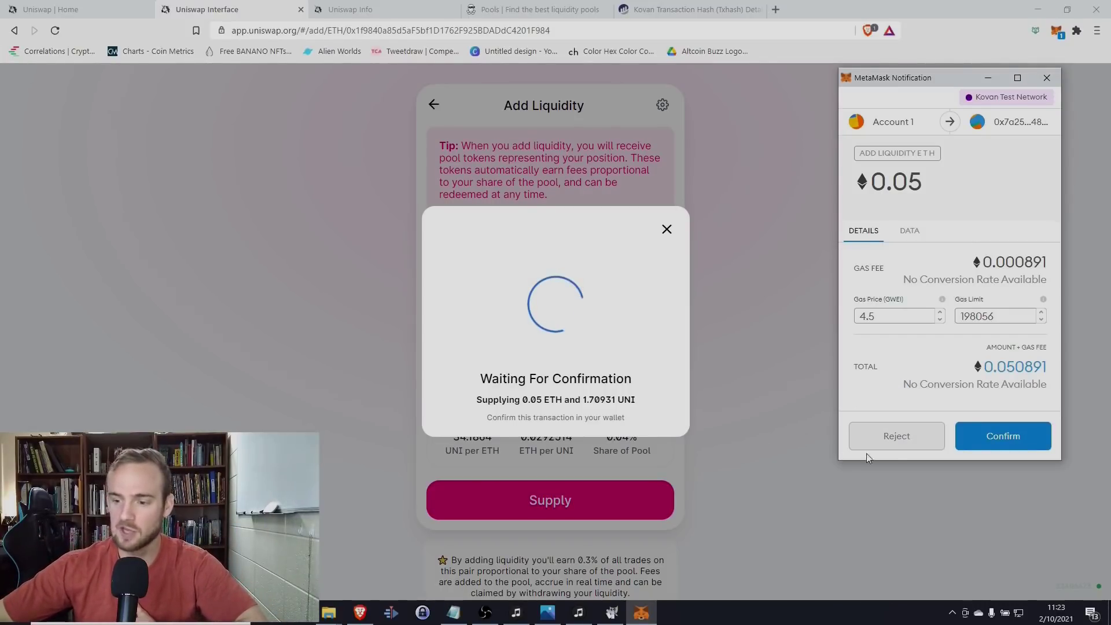
pyautogui.click(991, 435)
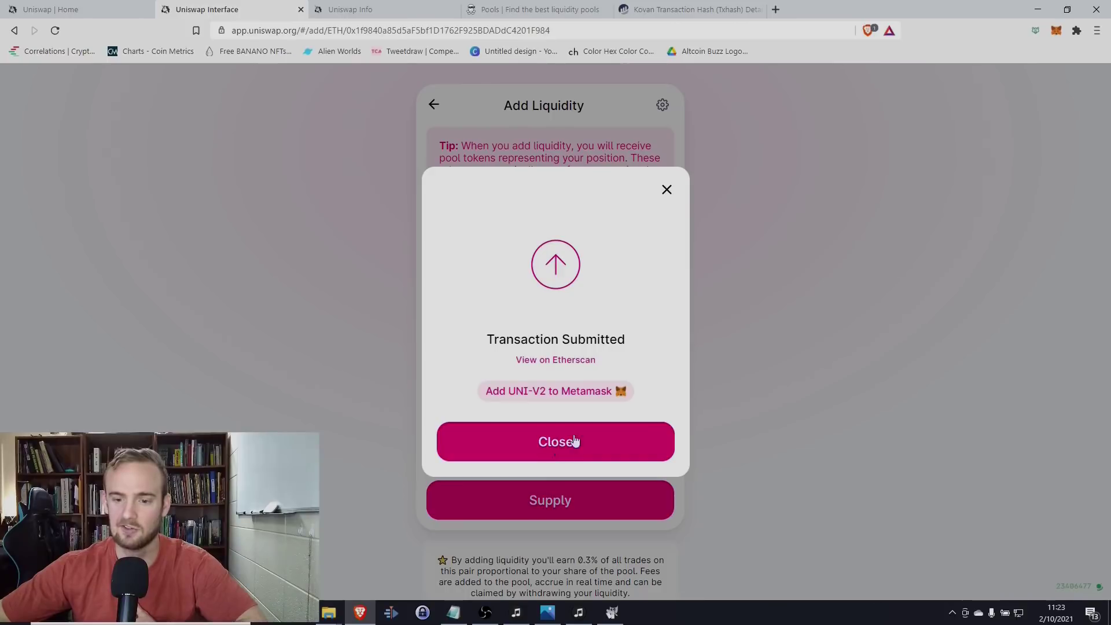
# Step: Dismiss the submission notice, check the liquidity deposit's transaction details on Etherscan, and review the UNI/ETH position on the Add Liquidity page
pyautogui.click(545, 441)
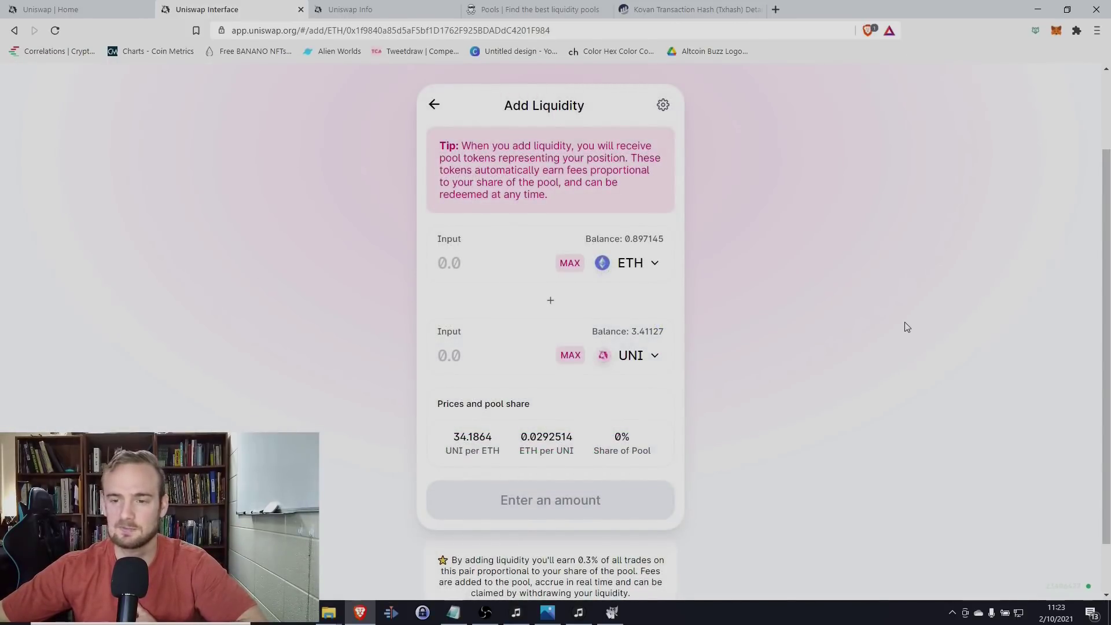
pyautogui.click(933, 173)
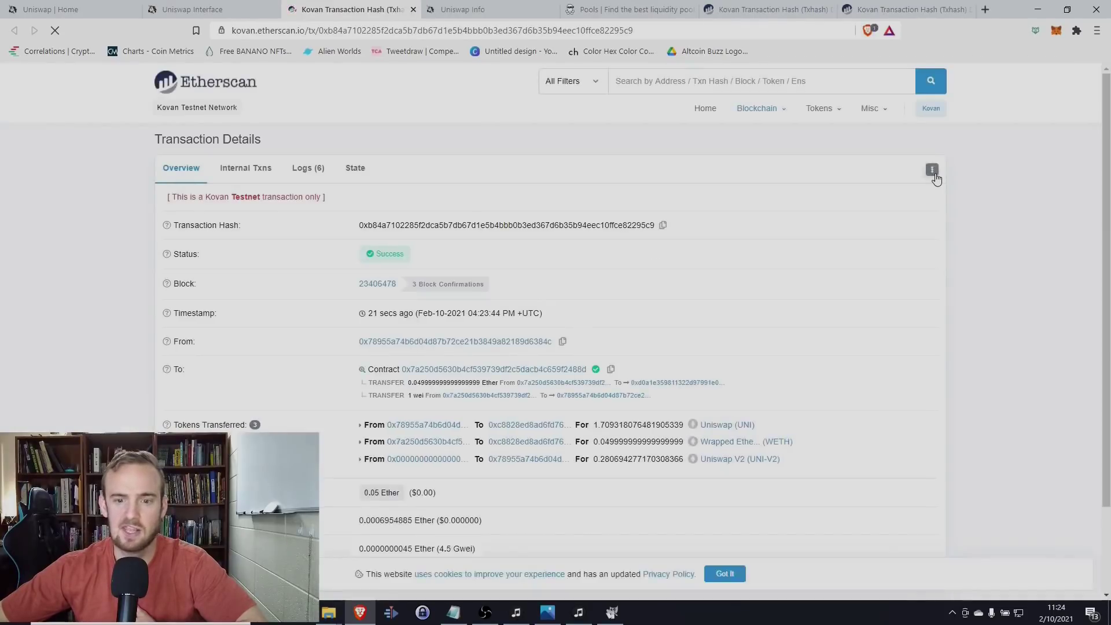
pyautogui.scroll(-1, 428, 203)
pyautogui.moveTo(385, 190)
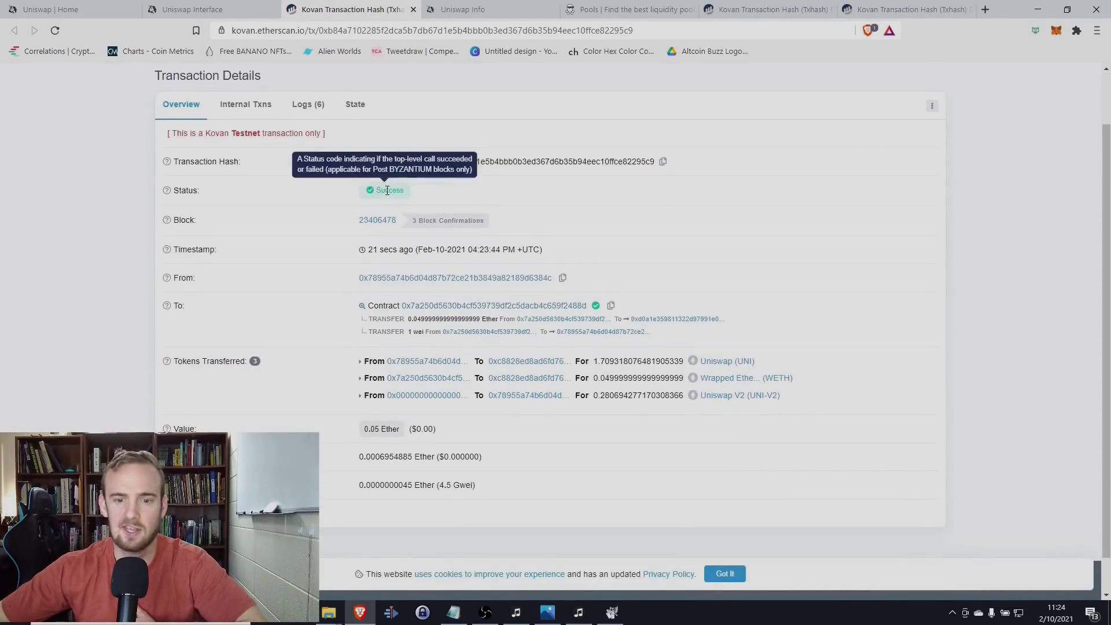
pyautogui.scroll(1, 538, 400)
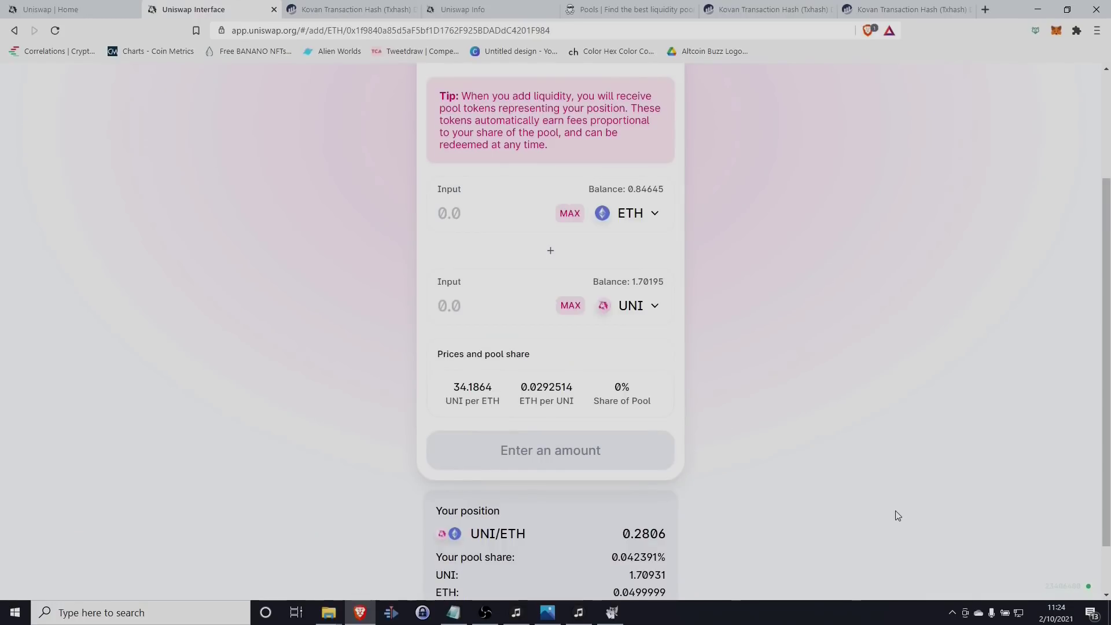
pyautogui.scroll(-2, 371, 218)
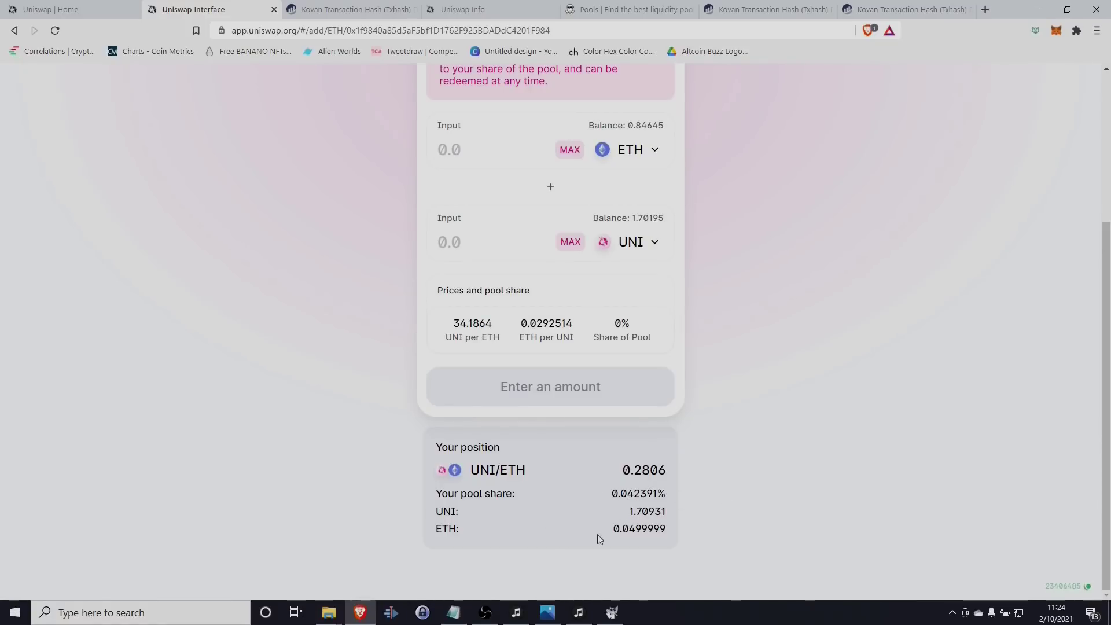
pyautogui.scroll(4, 686, 530)
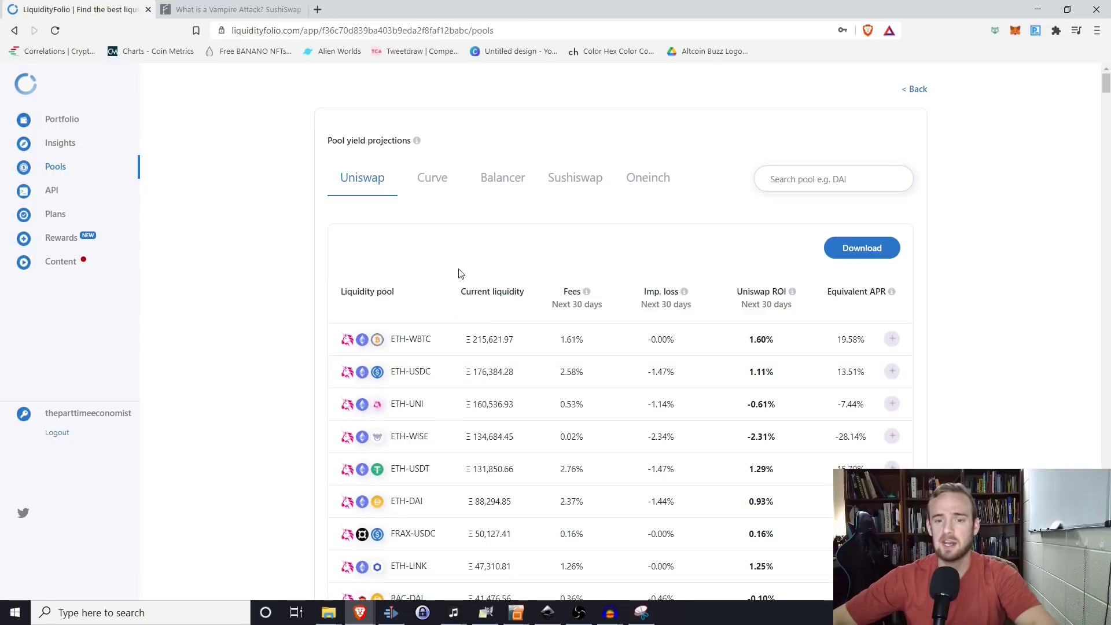
# Step: Examine LiquidityFolio's Uniswap pool yield projections, comparing current liquidity, fees, impermanent loss, ROI and equivalent APR
pyautogui.scroll(-1, 347, 277)
pyautogui.scroll(1, 373, 278)
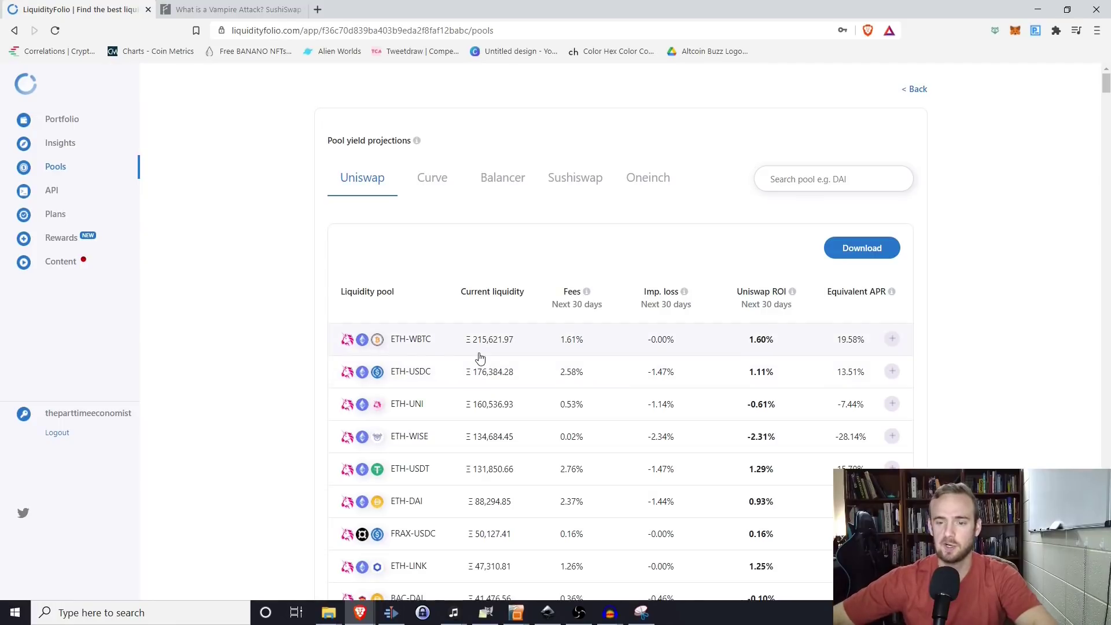
pyautogui.moveTo(589, 293)
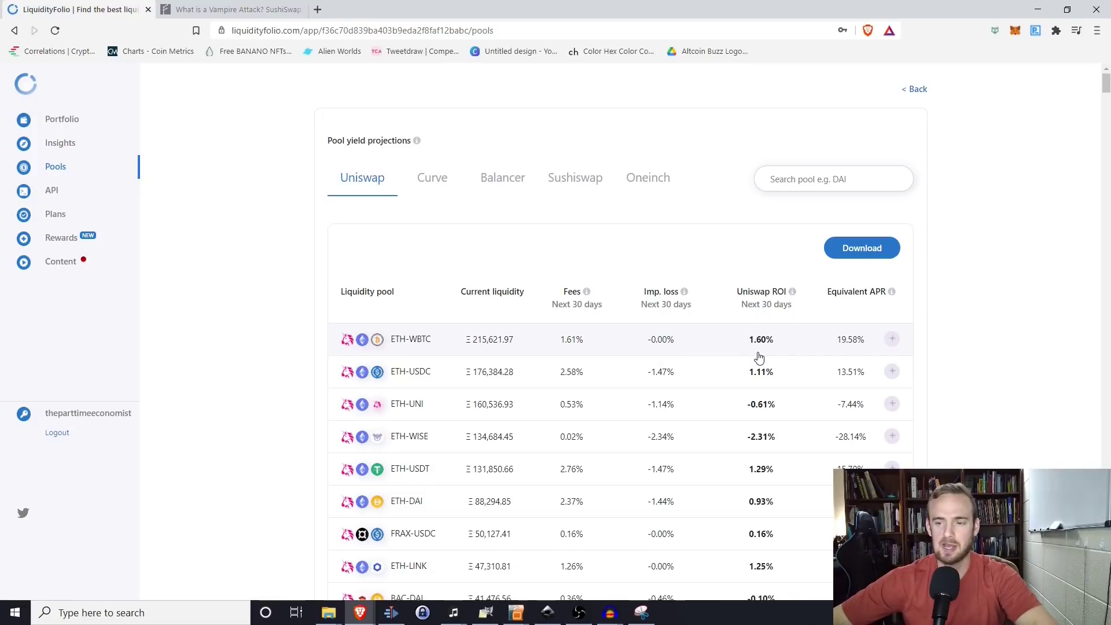
pyautogui.moveTo(893, 297)
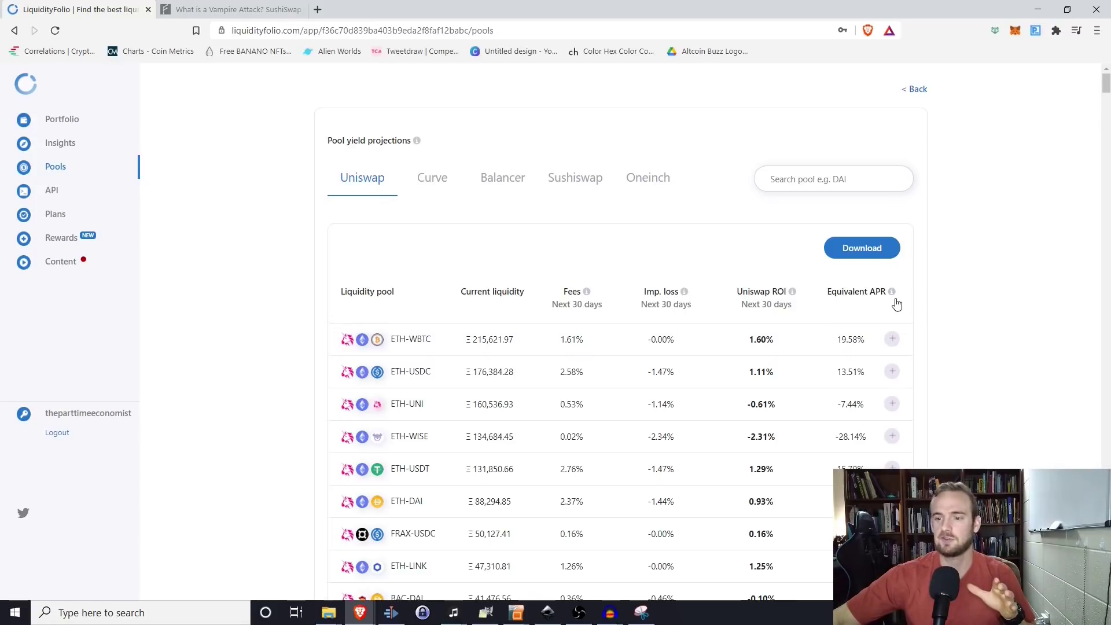
pyautogui.moveTo(895, 295)
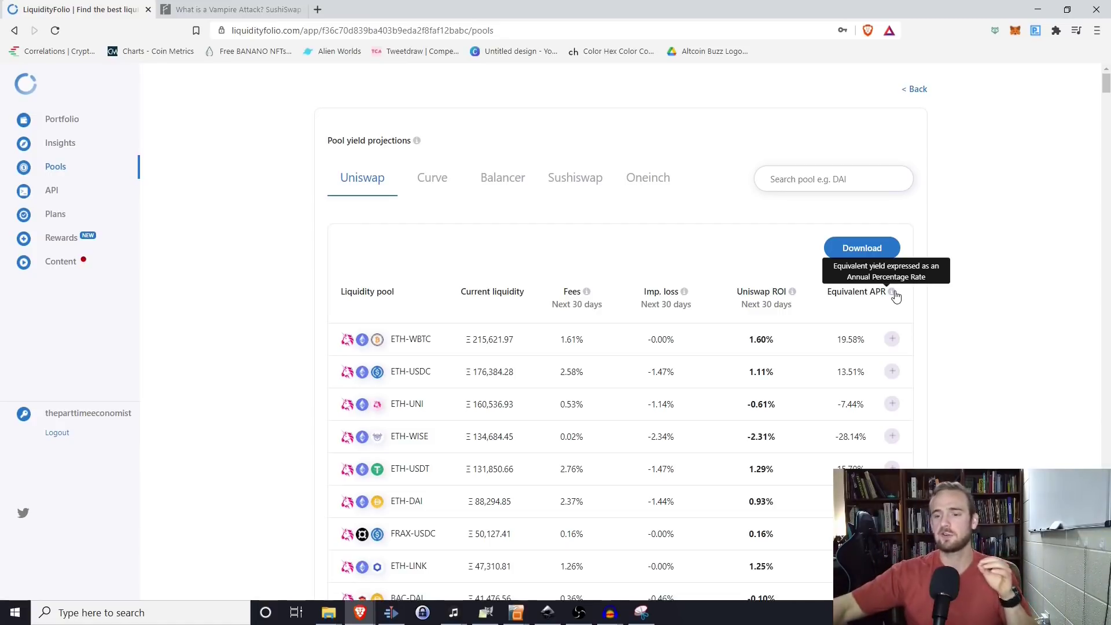
pyautogui.moveTo(791, 299)
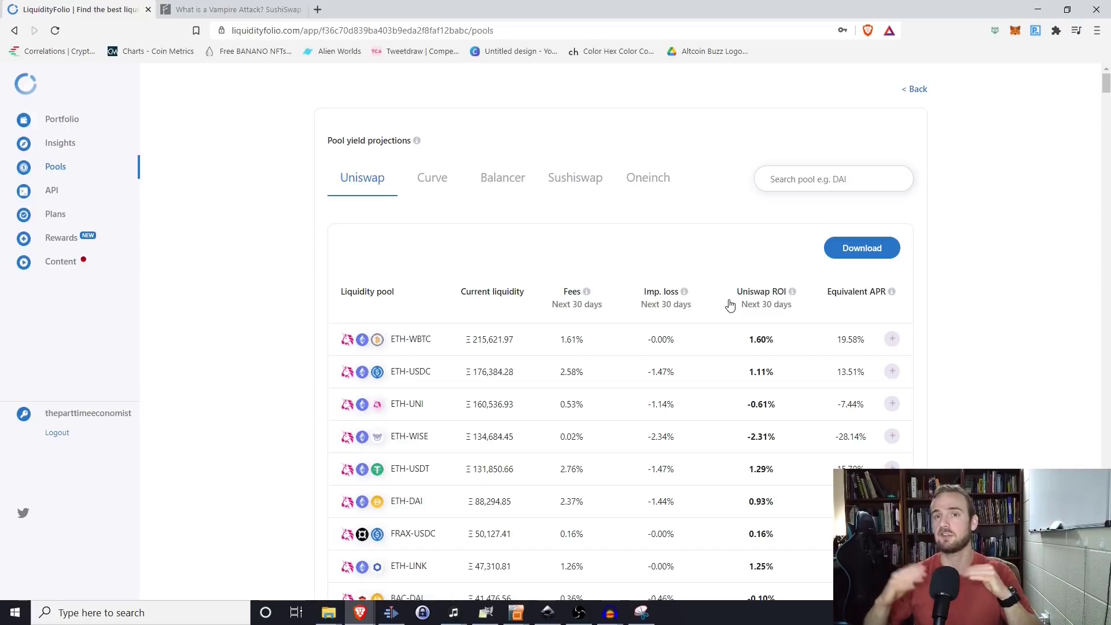
pyautogui.scroll(-1, 666, 309)
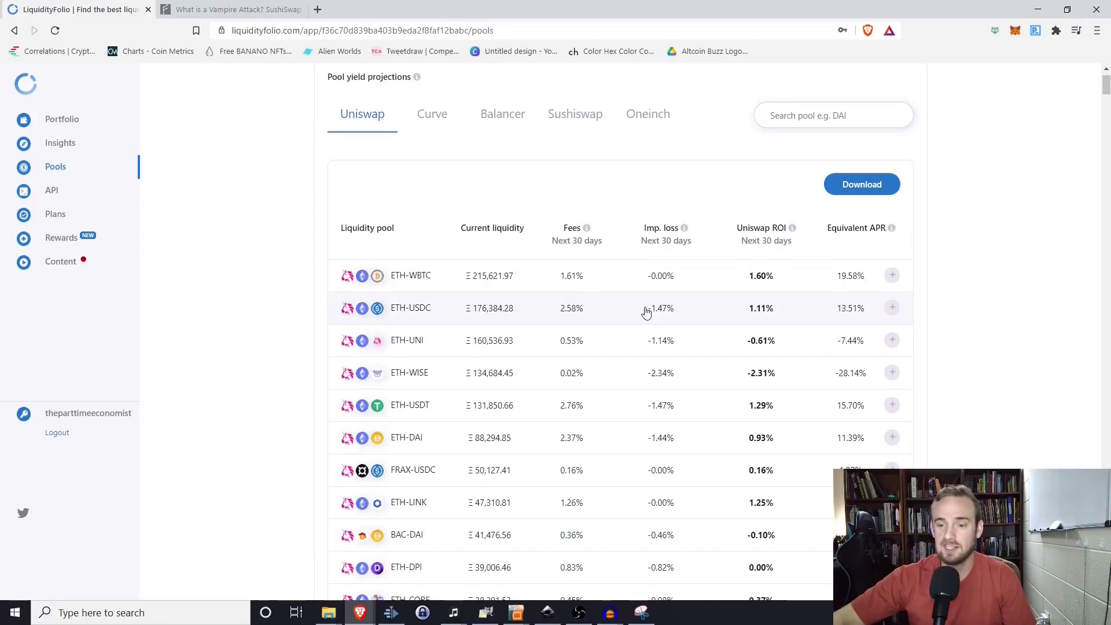
pyautogui.moveTo(683, 229)
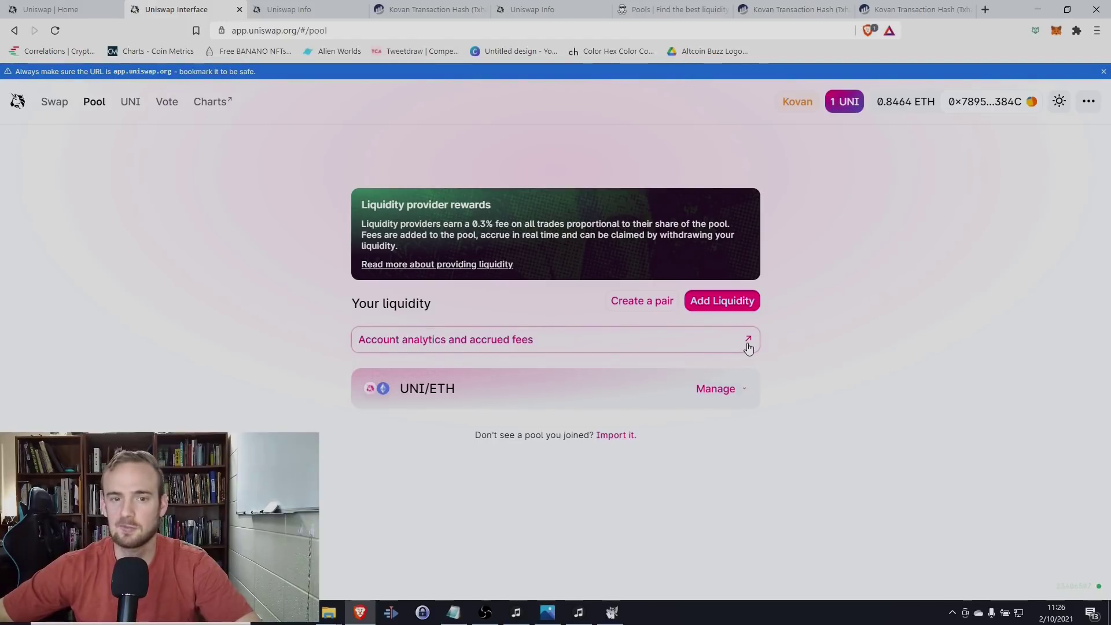
# Step: View the account analytics and accrued fees for the connected wallet, and return to the Pool page
pyautogui.click(506, 342)
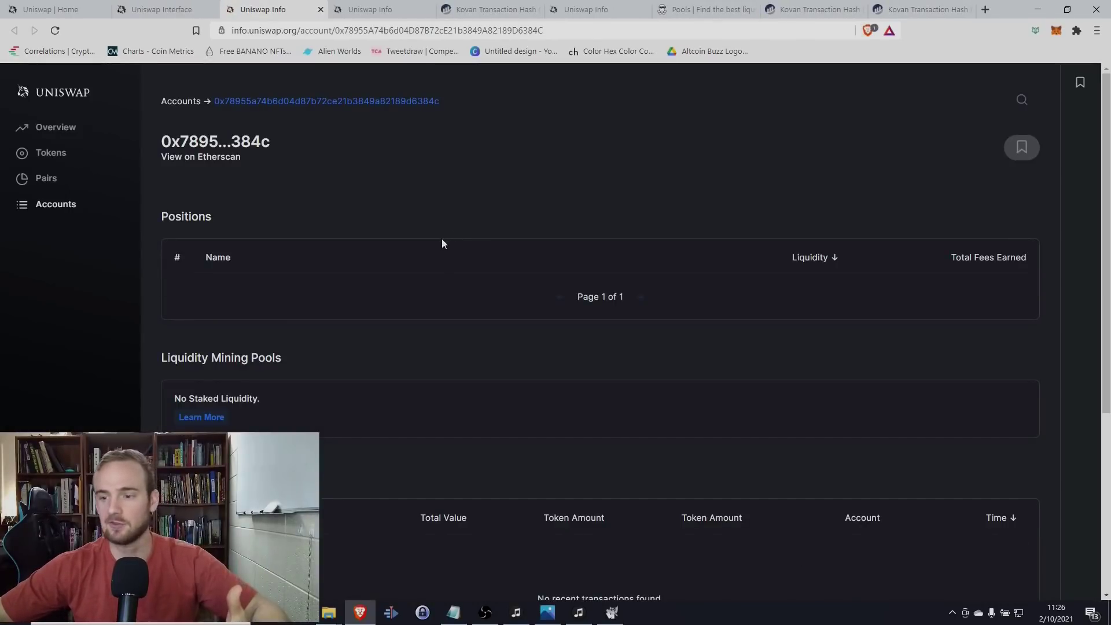
pyautogui.scroll(-1, 442, 243)
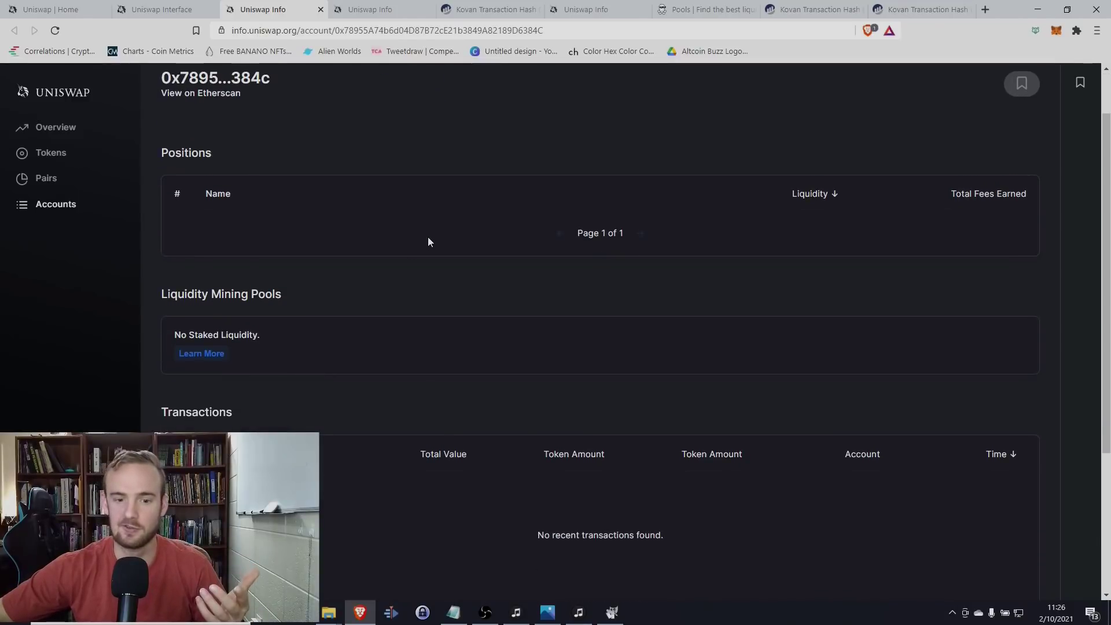
pyautogui.scroll(1, 341, 322)
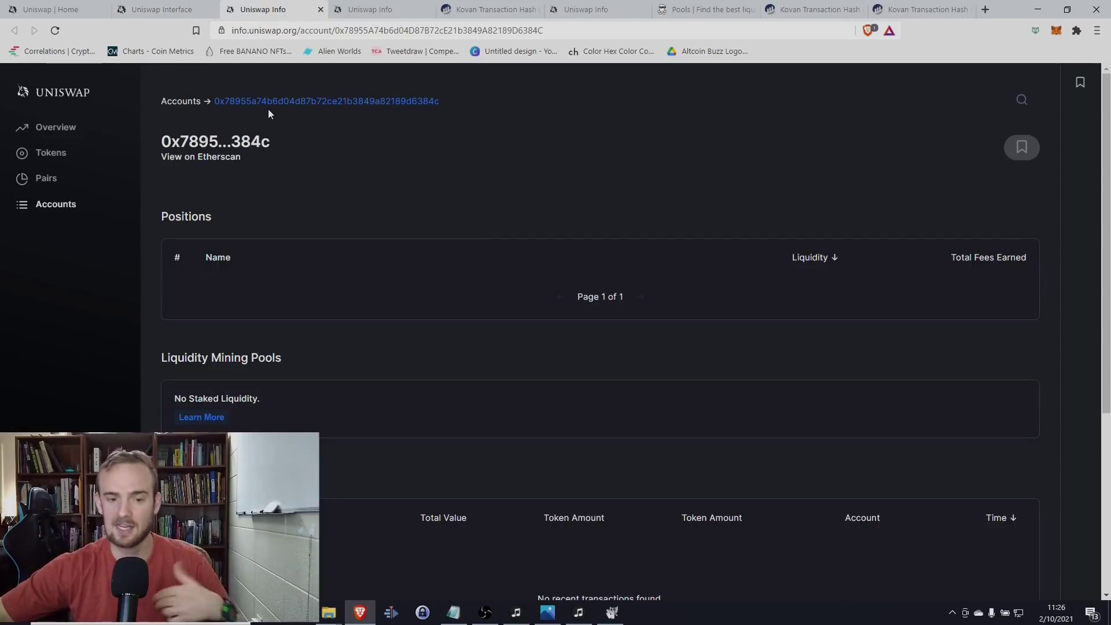
pyautogui.hotkey('ctrl', 'shift', 'Tab')
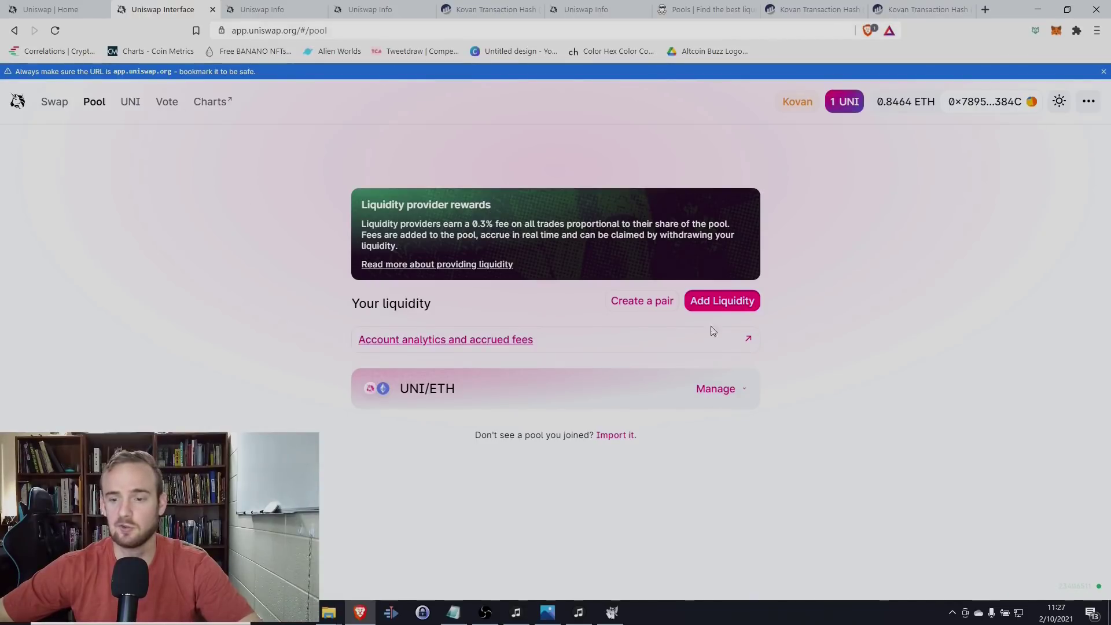
# Step: Start removing liquidity from the UNI/ETH position and set the removal amount to the maximum, 100%
pyautogui.click(722, 392)
pyautogui.scroll(-1, 670, 377)
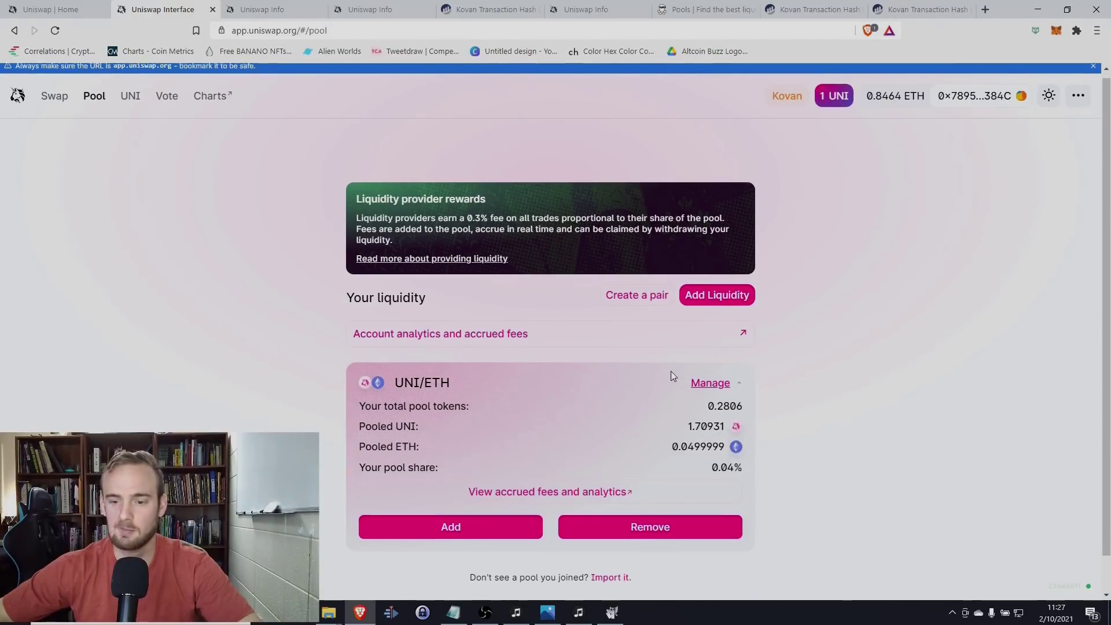
pyautogui.click(645, 488)
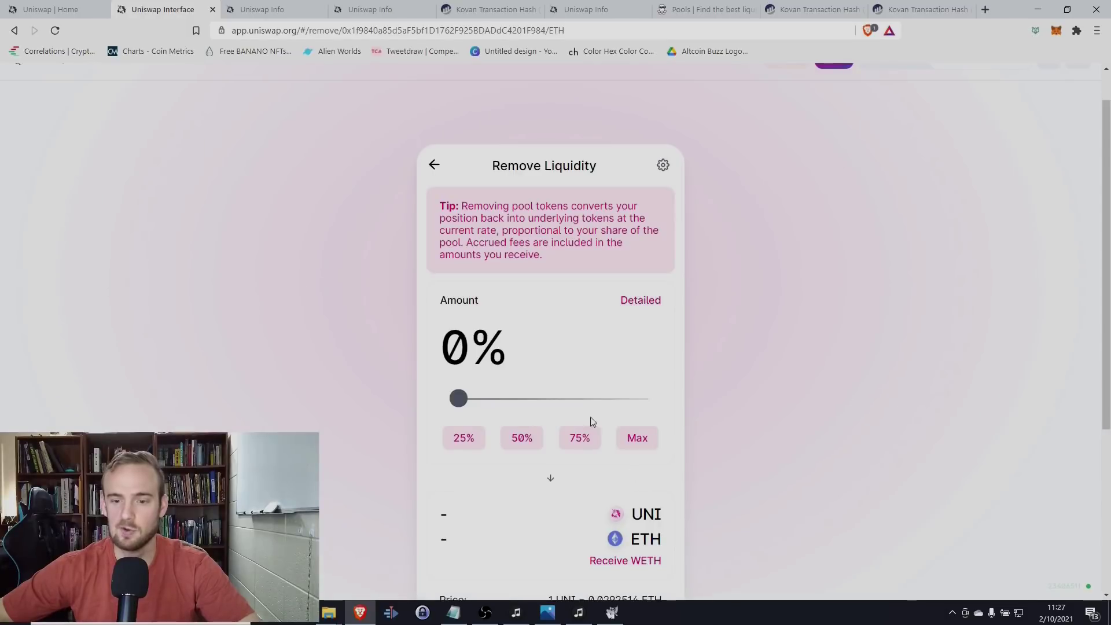
pyautogui.scroll(-3, 556, 383)
pyautogui.scroll(2, 534, 358)
pyautogui.click(625, 377)
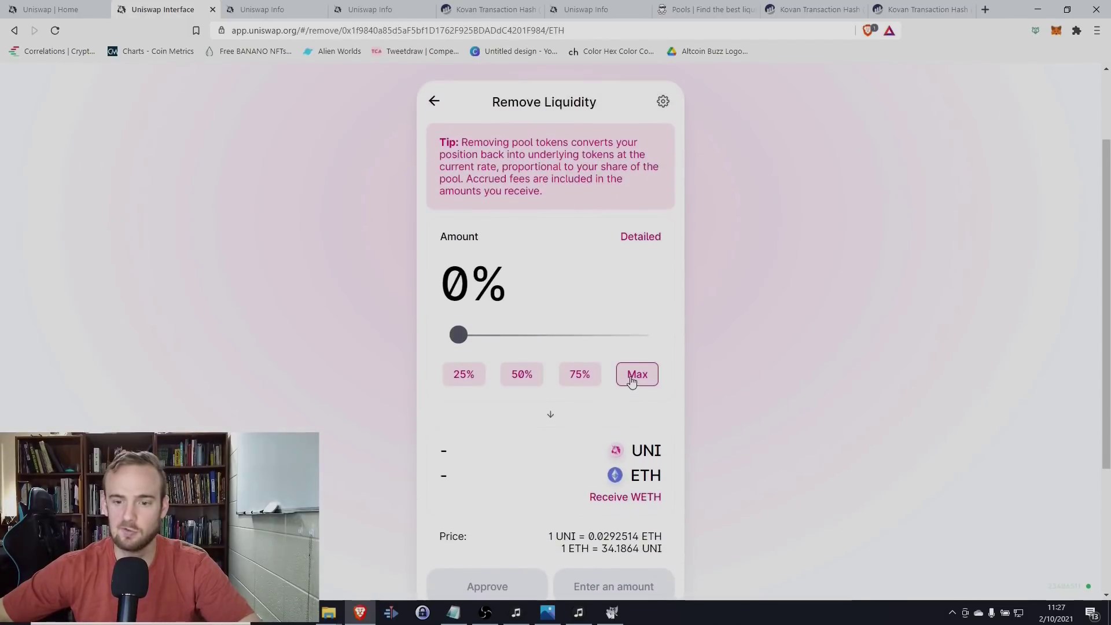
# Step: Approve the UNI/ETH liquidity removal and sign the Uniswap V2 signature request in MetaMask
pyautogui.scroll(-2, 637, 375)
pyautogui.click(492, 466)
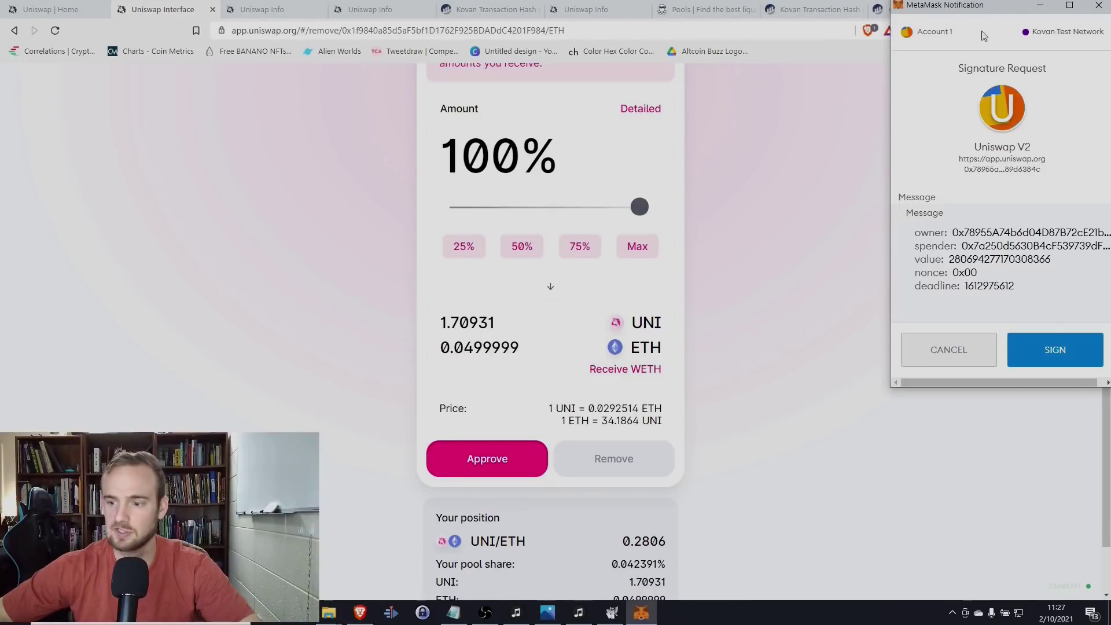
pyautogui.click(1048, 352)
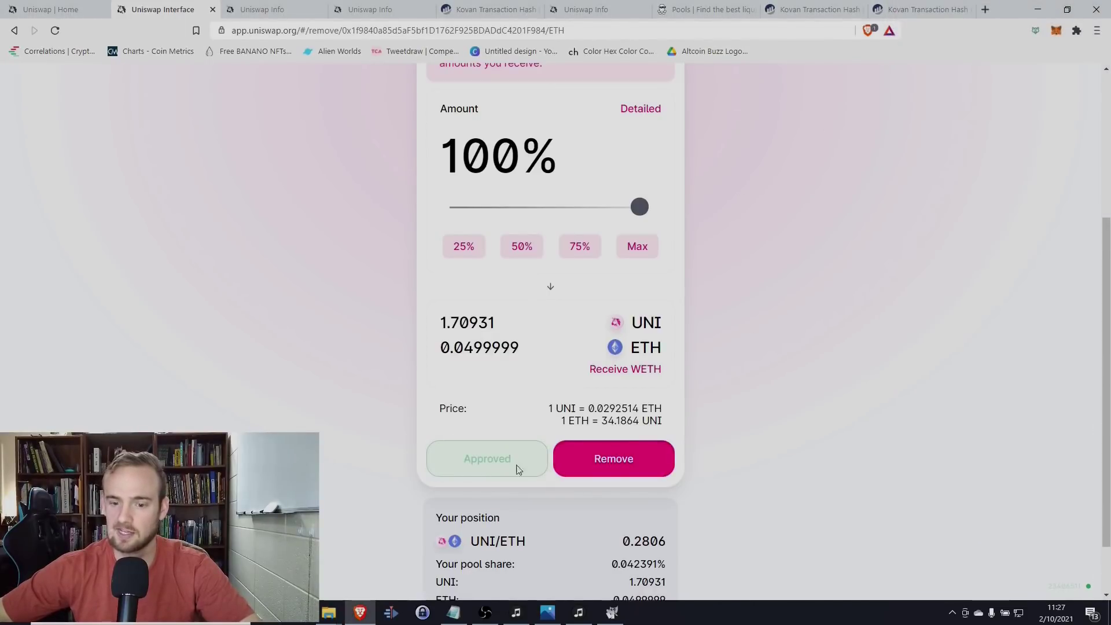
# Step: Remove 1.70931 UNI and 0.0499999 ETH from the pool, confirm the transaction in MetaMask, and close the submission notice
pyautogui.scroll(-1, 556, 460)
pyautogui.click(595, 395)
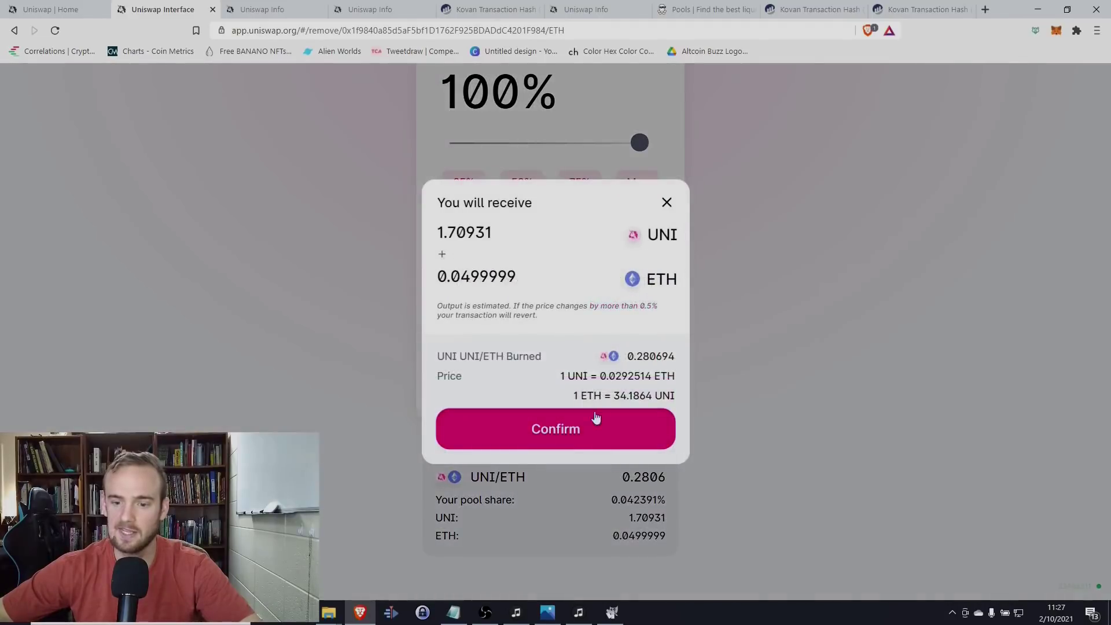
pyautogui.click(588, 445)
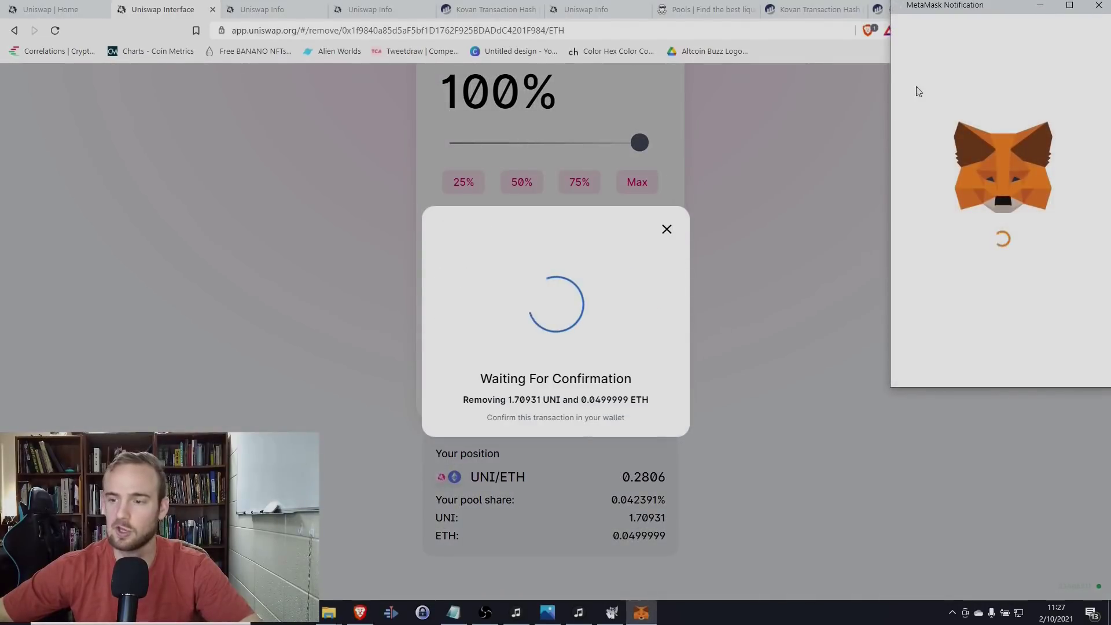
pyautogui.click(1013, 433)
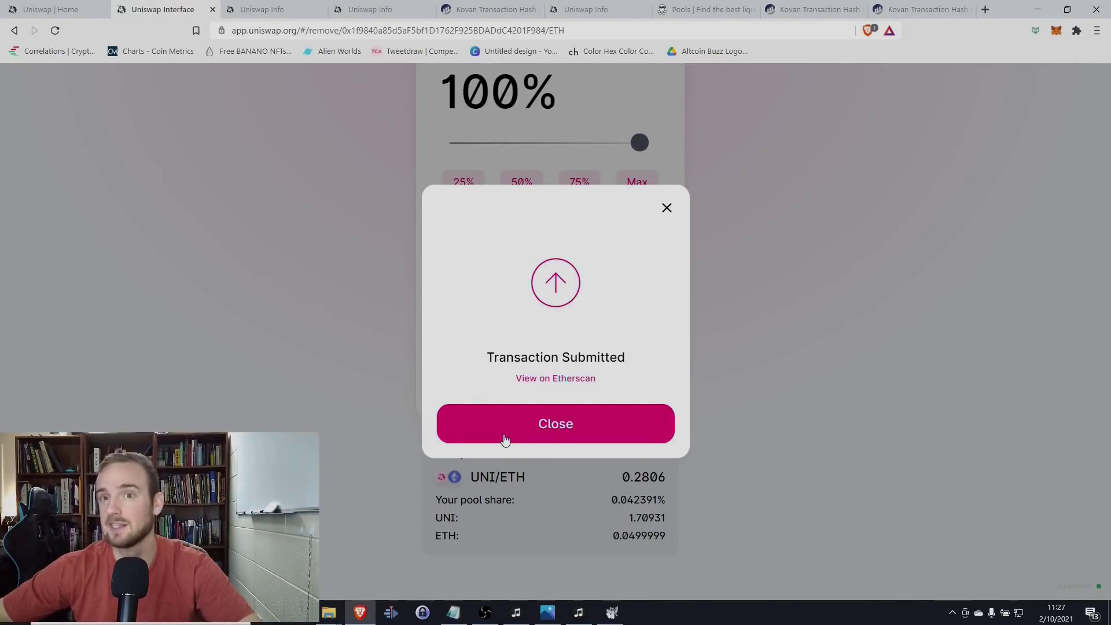
pyautogui.click(509, 437)
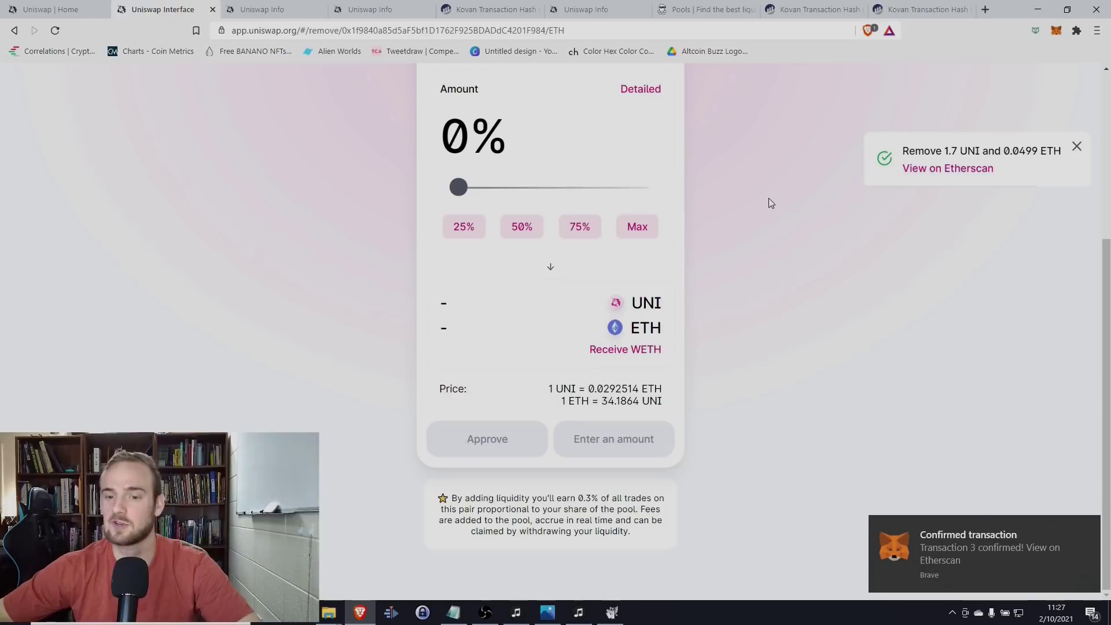
pyautogui.scroll(5, 738, 323)
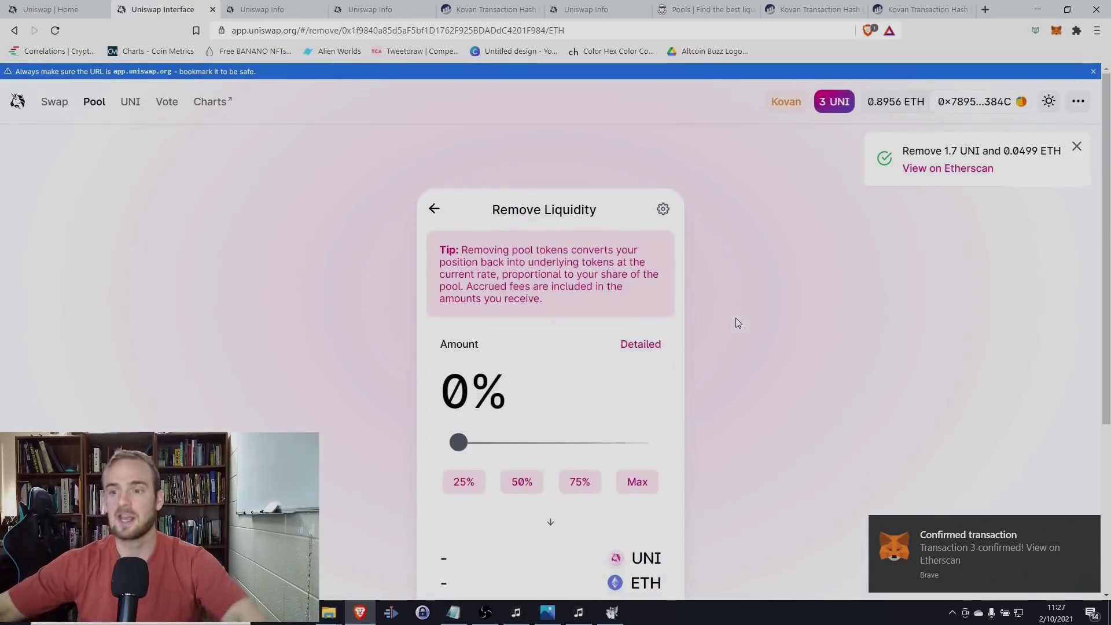